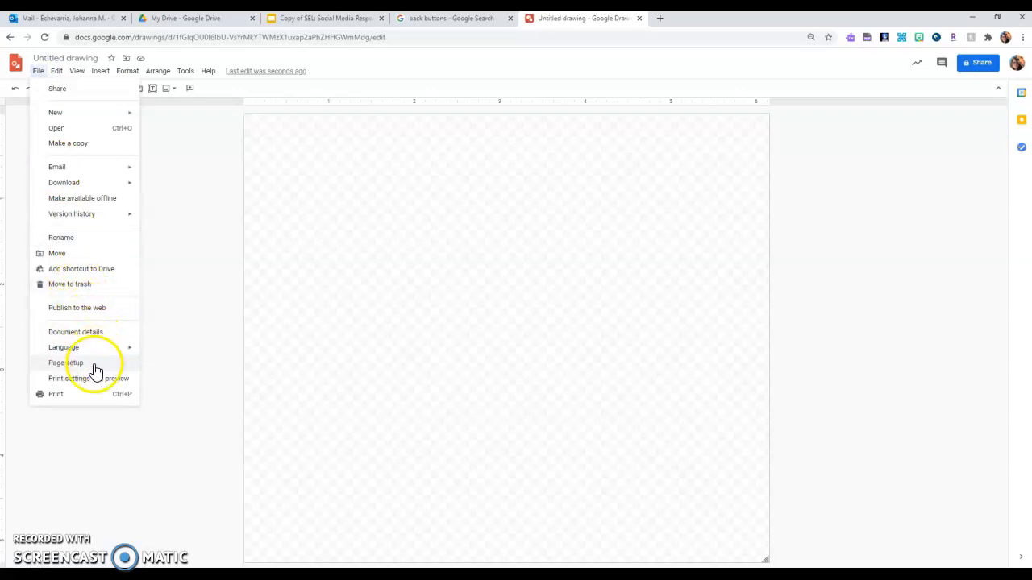
Set the drawing's custom page size to 4 x 4 inches.
{"action": "left_click", "coordinate": [94, 365]}
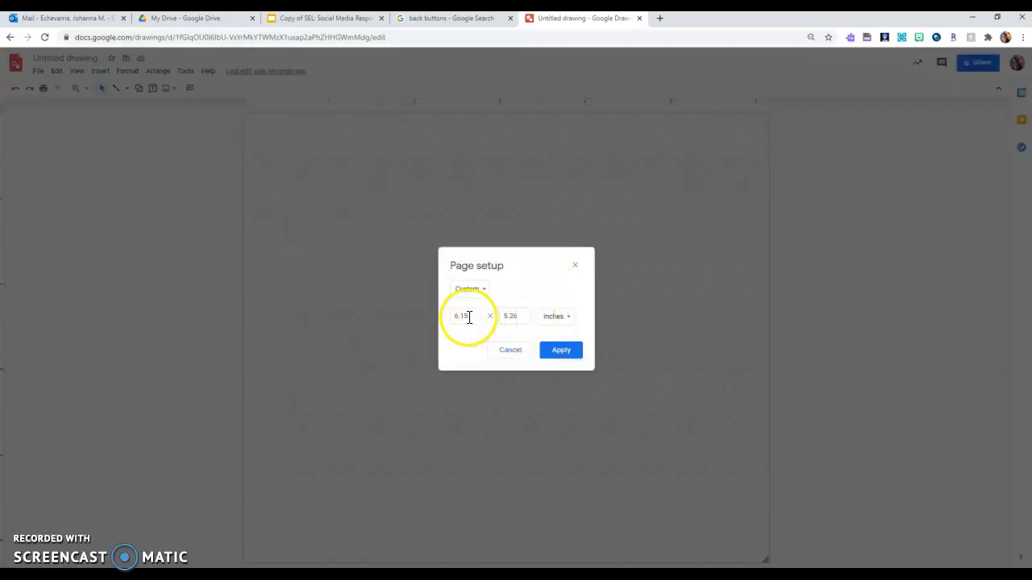
{"action": "double_click", "coordinate": [511, 315]}
{"action": "type", "text": "4"}
{"action": "left_click", "coordinate": [562, 351]}
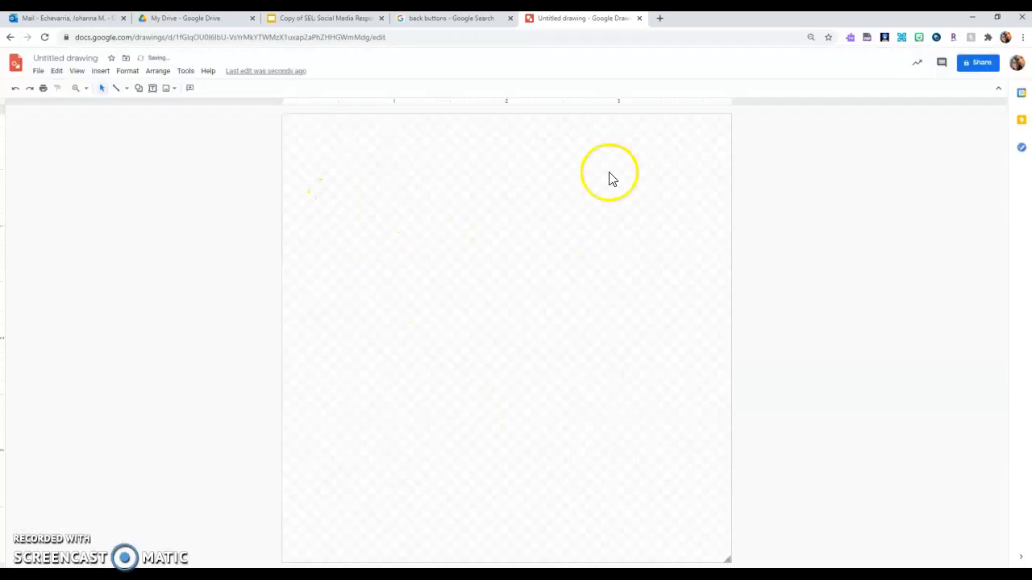
Search the web for "free fonts" in a new tab and look over the font sites, including 1001 Free Fonts.
{"action": "left_click", "coordinate": [658, 19]}
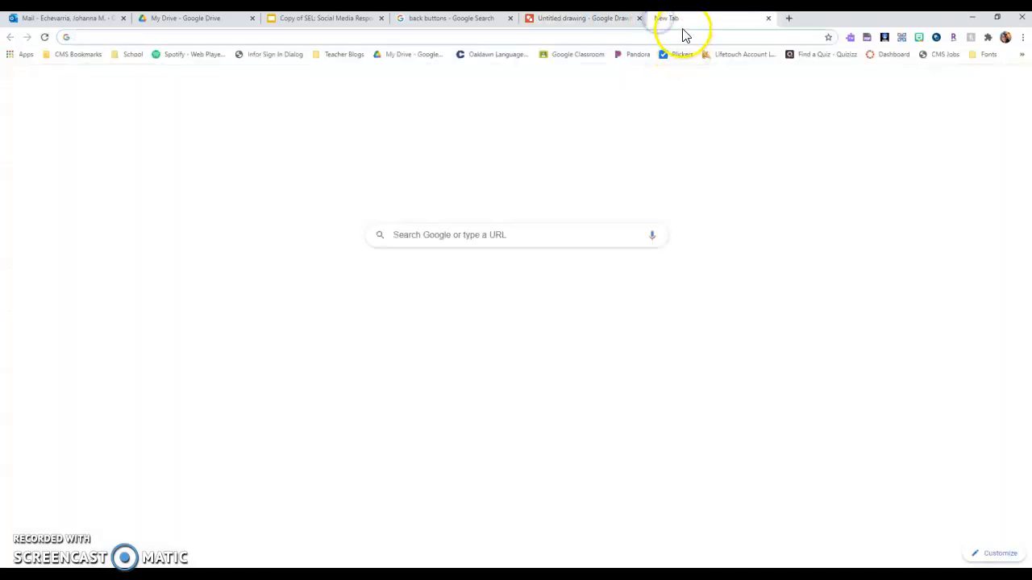
{"action": "left_click", "coordinate": [683, 38]}
{"action": "type", "text": "free font"}
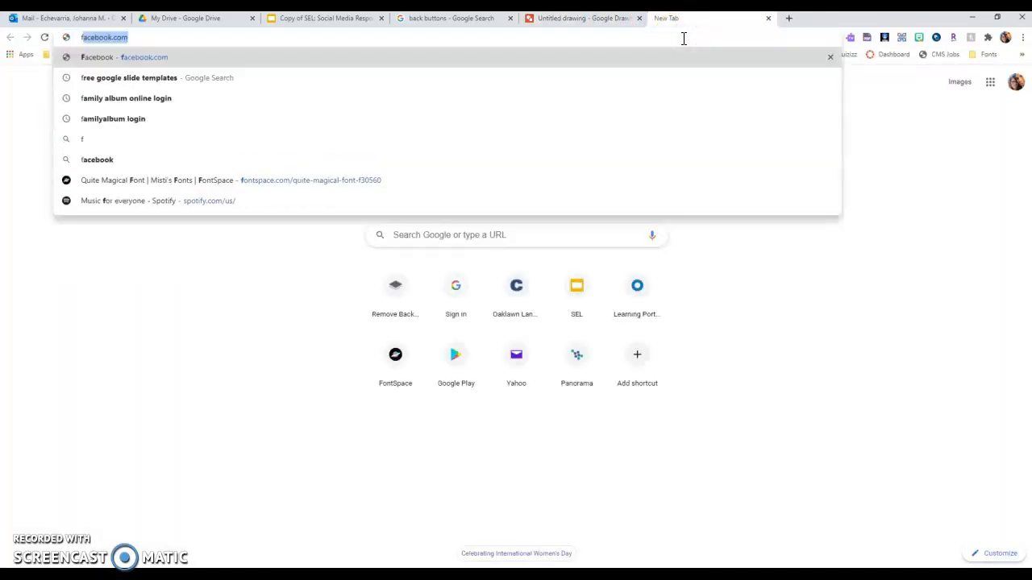
{"action": "key", "text": "Return"}
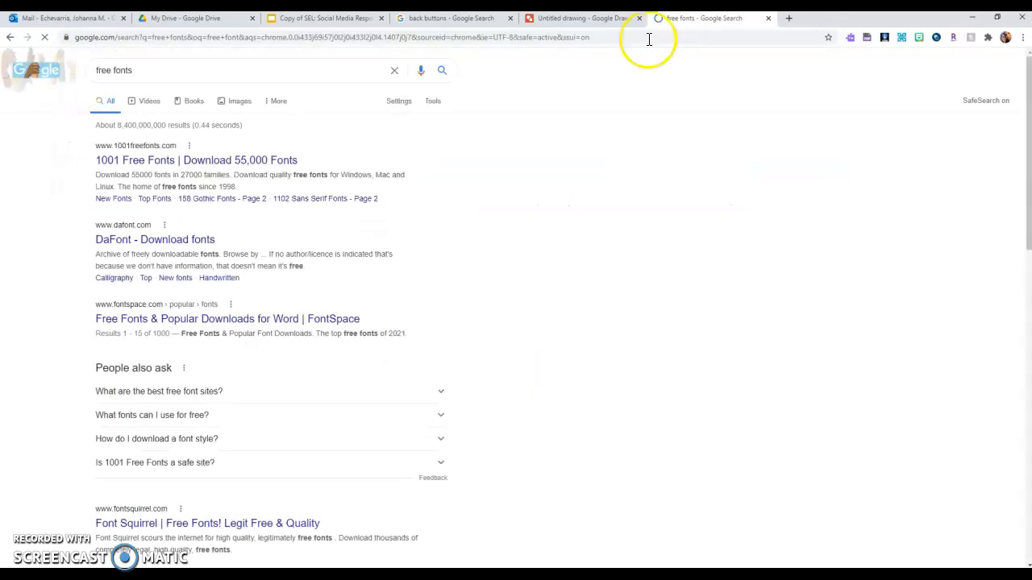
{"action": "left_click", "coordinate": [238, 161]}
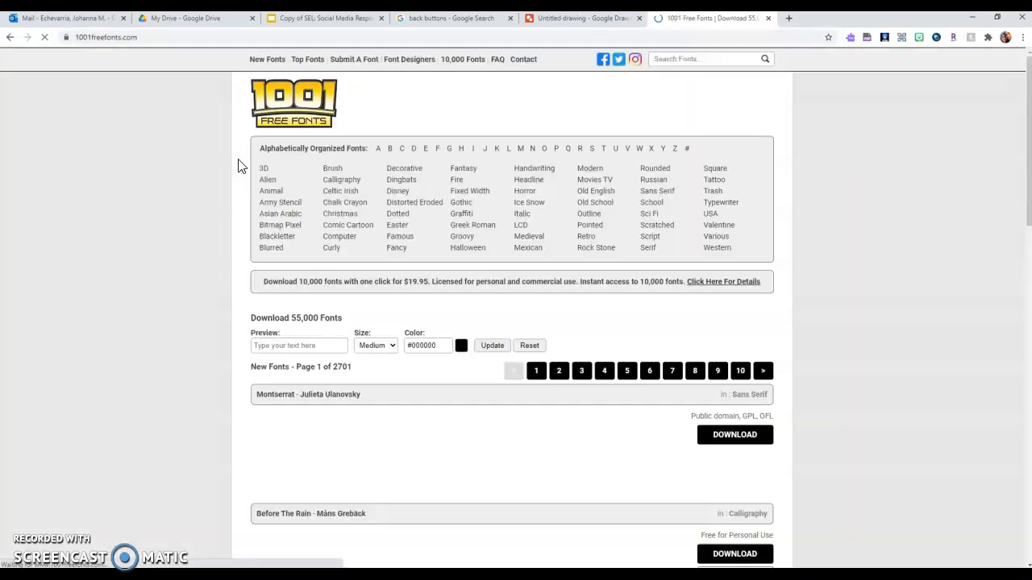
{"action": "left_click", "coordinate": [9, 37]}
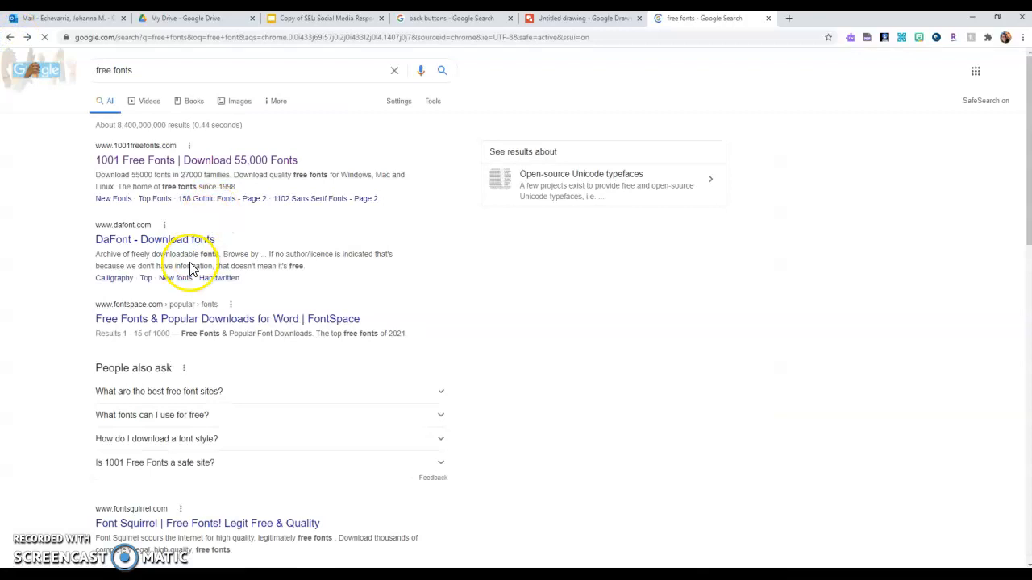
{"action": "scroll", "coordinate": [169, 313], "scroll_direction": "down", "scroll_amount": 4}
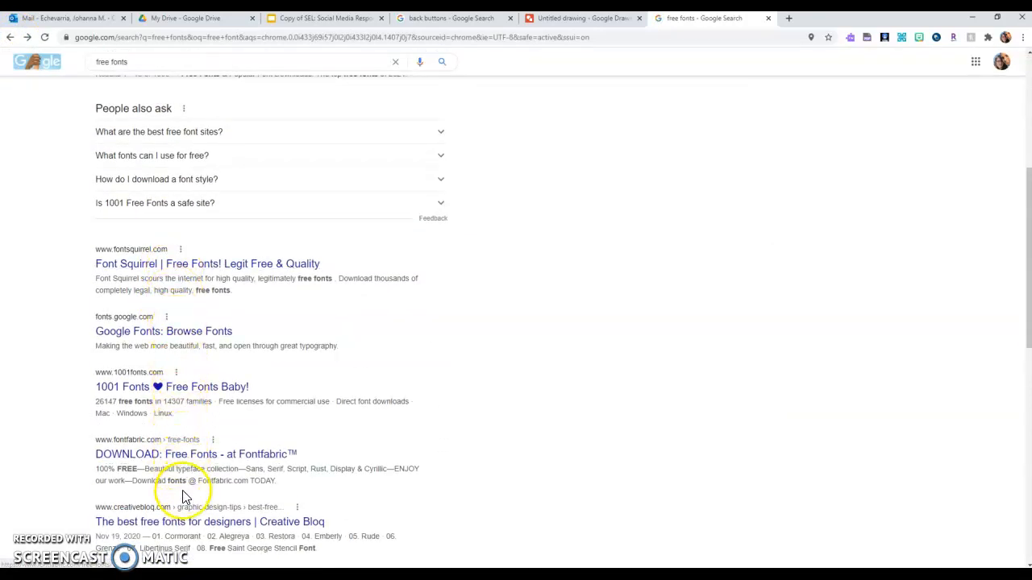
{"action": "scroll", "coordinate": [182, 507], "scroll_direction": "down", "scroll_amount": 1}
{"action": "scroll", "coordinate": [880, 80], "scroll_direction": "up", "scroll_amount": 1}
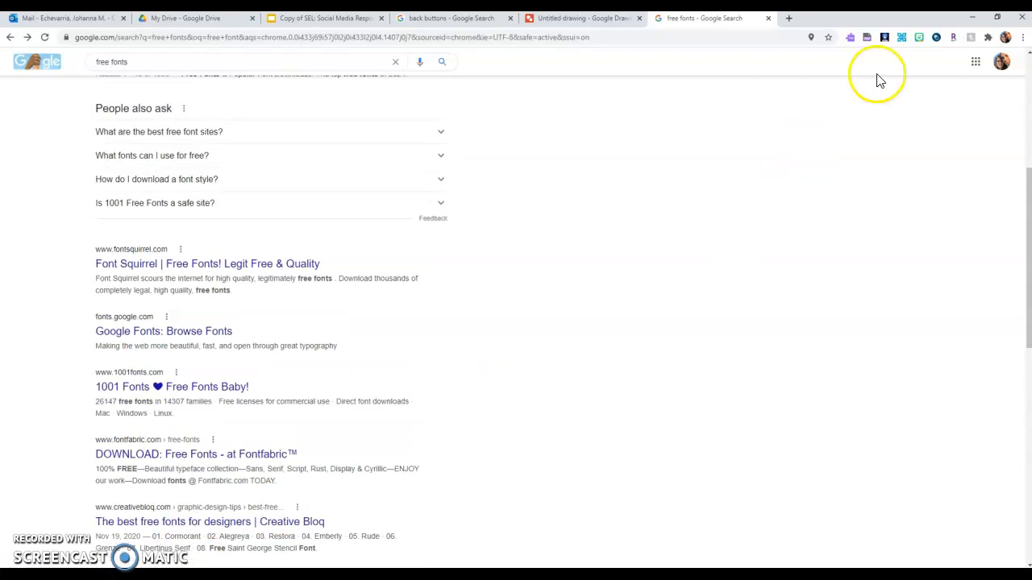
Open the bookmarked FontSpace page for the Quite Magical Font in another new tab.
{"action": "left_click", "coordinate": [788, 18]}
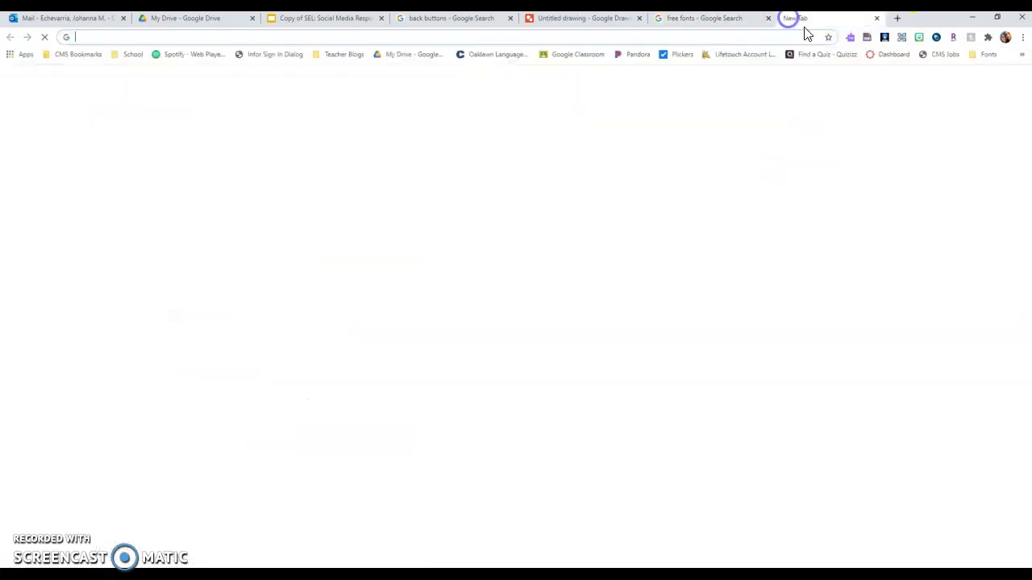
{"action": "left_click", "coordinate": [988, 55]}
{"action": "left_click", "coordinate": [863, 171]}
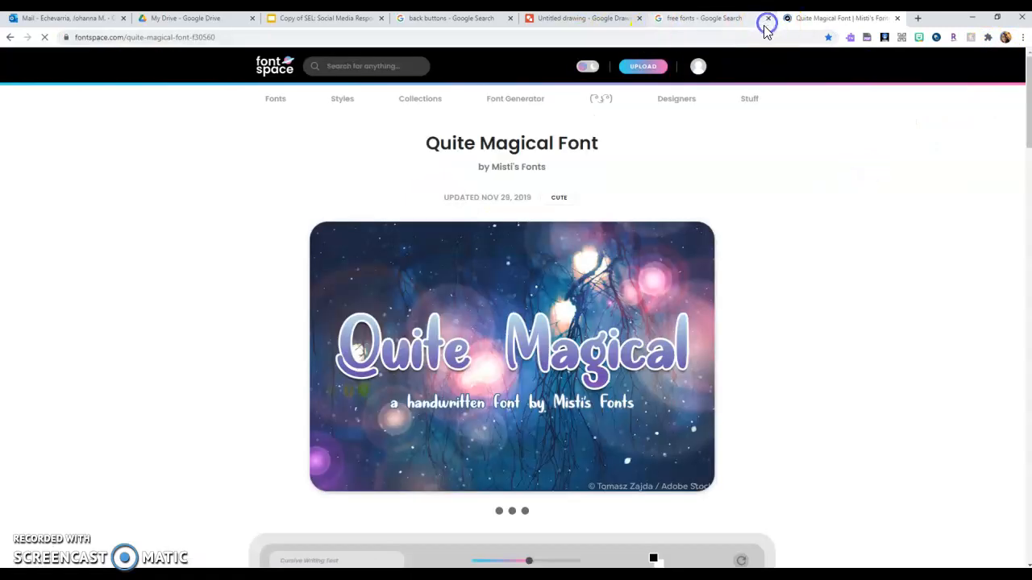
Reduce the font preview size until the whole phrase "Cursive Writing Test" fits in the preview.
{"action": "scroll", "coordinate": [420, 285], "scroll_direction": "down", "scroll_amount": 3}
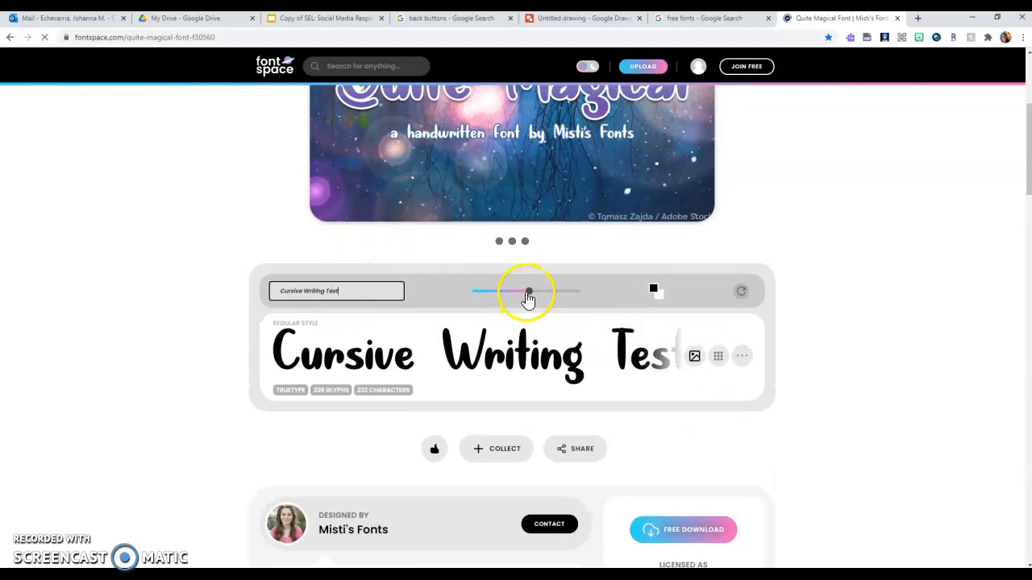
{"action": "left_click_drag", "start_coordinate": [524, 298], "coordinate": [522, 292]}
{"action": "left_click", "coordinate": [495, 355]}
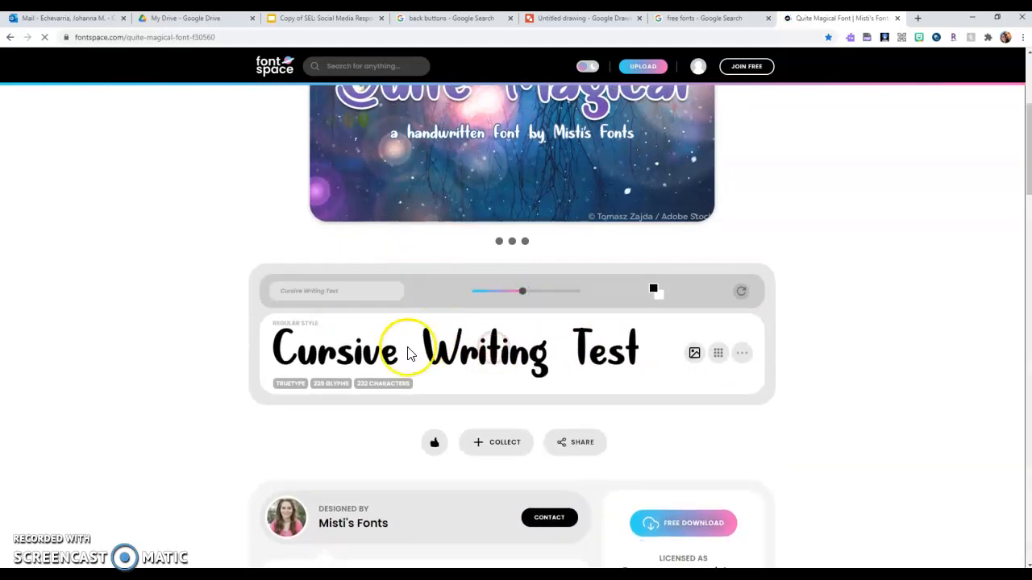
{"action": "left_click", "coordinate": [317, 290]}
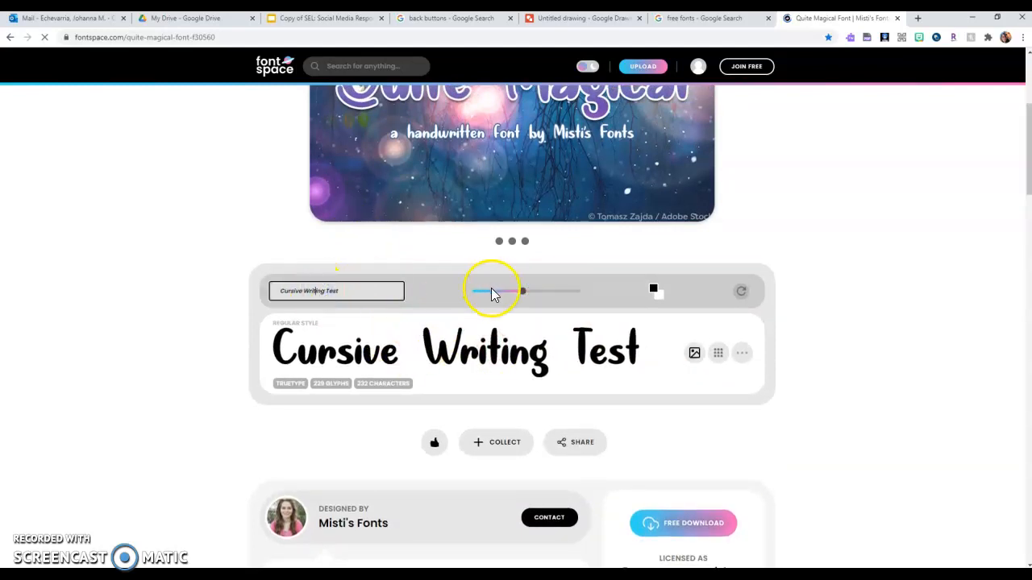
{"action": "mouse_move", "coordinate": [522, 298]}
{"action": "left_mouse_down"}
{"action": "mouse_move", "coordinate": [479, 295]}
{"action": "mouse_move", "coordinate": [528, 299]}
{"action": "mouse_move", "coordinate": [522, 291]}
{"action": "left_mouse_up"}
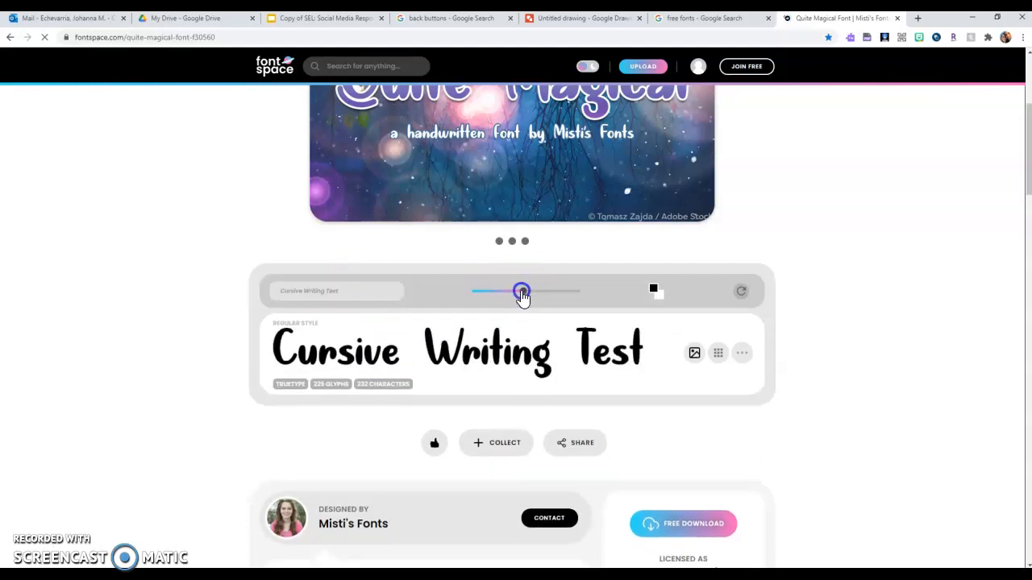
Copy the "Cursive Writing Test" preview image and paste it into the untitled Google drawing.
{"action": "right_click", "coordinate": [596, 353]}
{"action": "left_click", "coordinate": [628, 386]}
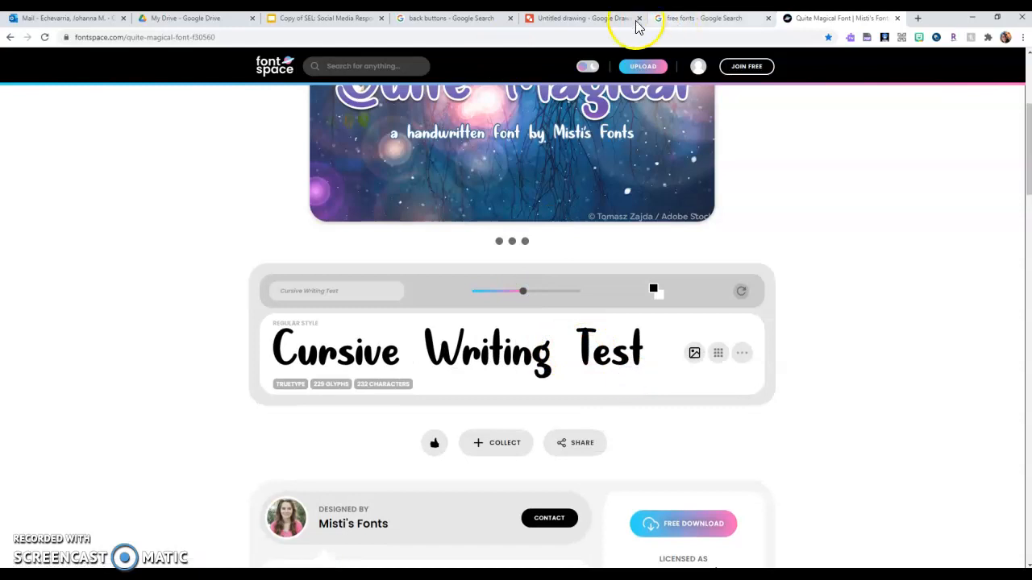
{"action": "left_click", "coordinate": [586, 20]}
{"action": "right_click", "coordinate": [359, 224]}
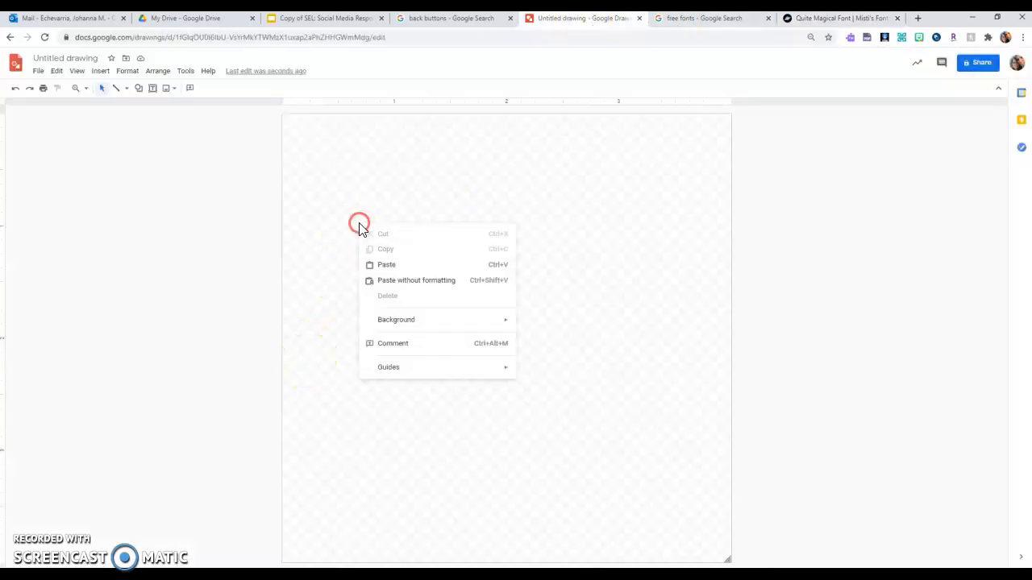
{"action": "left_click", "coordinate": [410, 267]}
Place the pasted lettering near the top of the page and crop it to show only "Cursive Writing".
{"action": "left_click_drag", "start_coordinate": [567, 155], "coordinate": [544, 167]}
{"action": "double_click", "coordinate": [541, 179]}
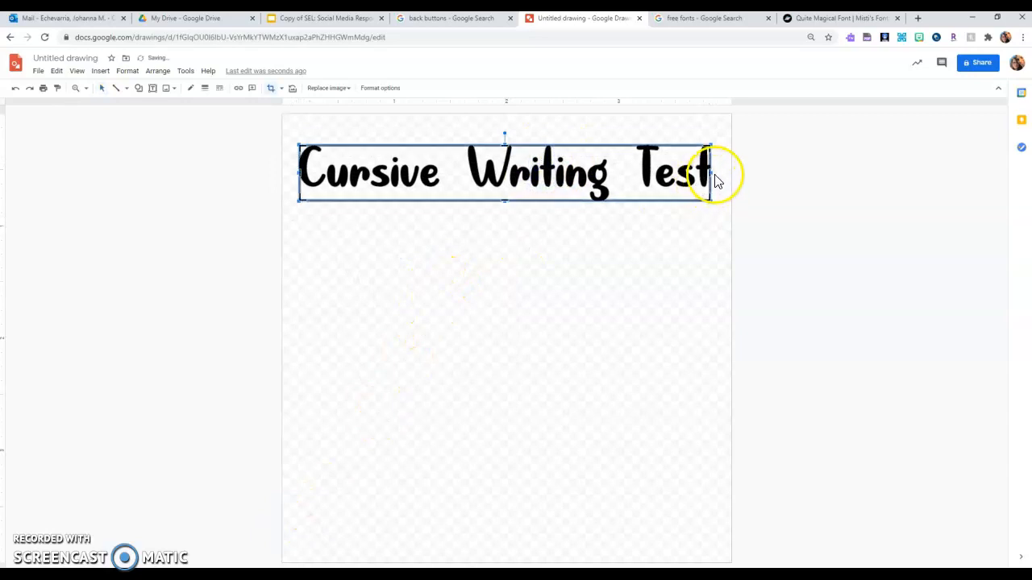
{"action": "left_click_drag", "start_coordinate": [614, 175], "coordinate": [614, 176]}
{"action": "left_click", "coordinate": [567, 390]}
Paste a second copy of the lettering, crop it to the word "Test", and place it centered below "Cursive Writing".
{"action": "right_click", "coordinate": [484, 266]}
{"action": "left_click", "coordinate": [511, 306]}
{"action": "double_click", "coordinate": [462, 248]}
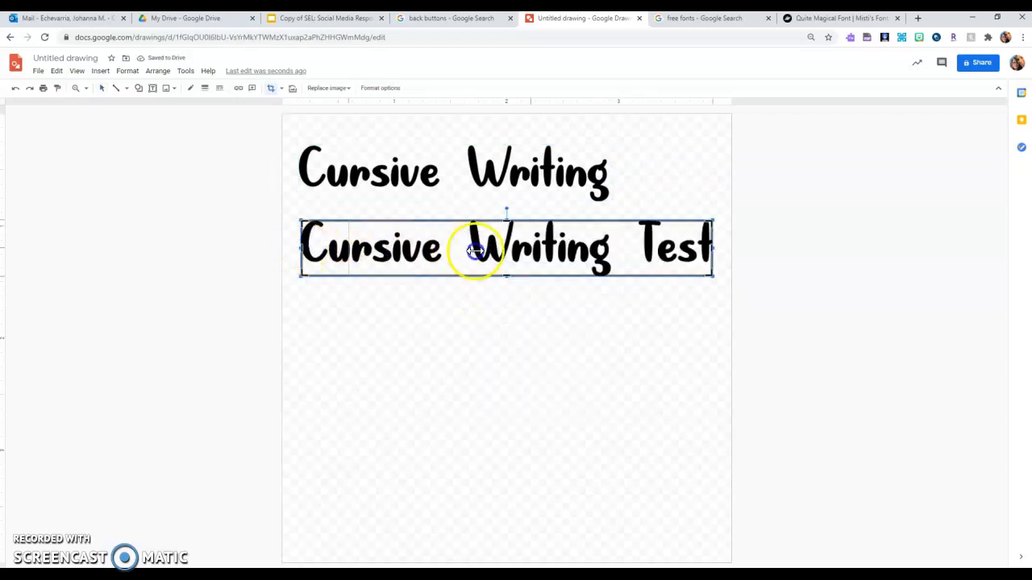
{"action": "left_click_drag", "start_coordinate": [630, 262], "coordinate": [455, 264]}
{"action": "left_click", "coordinate": [637, 317]}
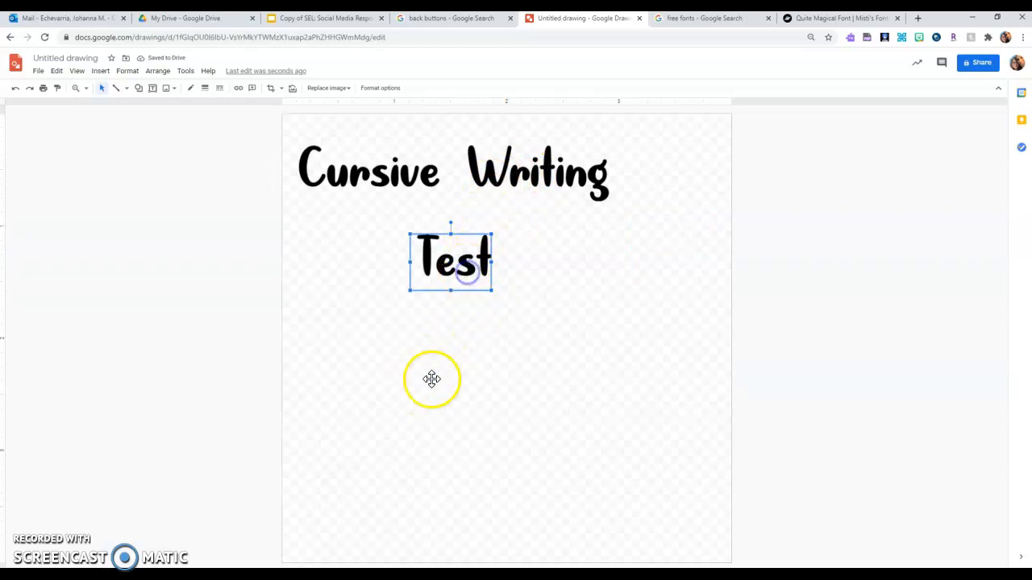
Enlarge both lettering images together until "Cursive Writing" nearly spans the page width.
{"action": "left_click", "coordinate": [406, 175], "text": "shift"}
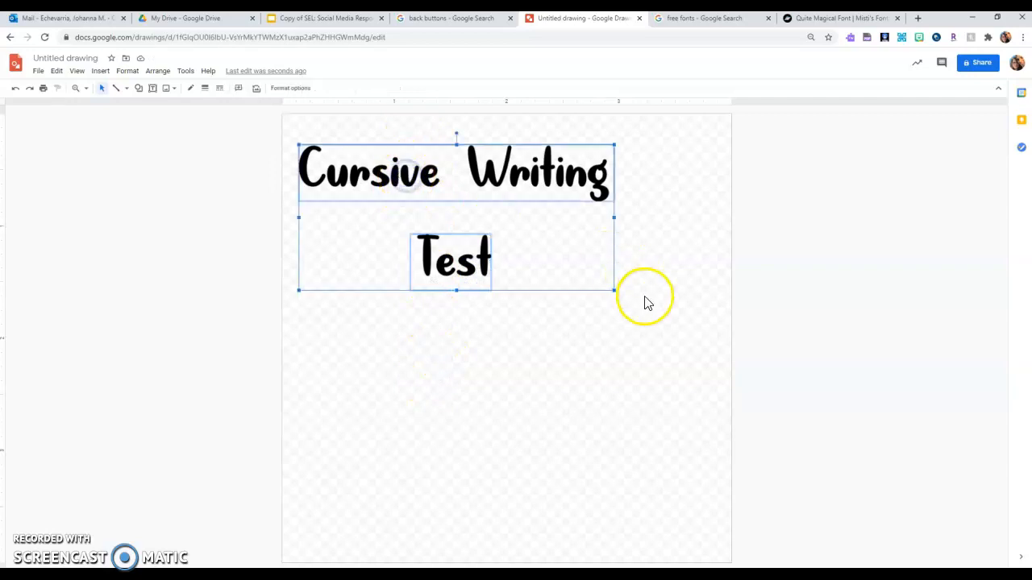
{"action": "left_click_drag", "start_coordinate": [614, 292], "coordinate": [662, 344]}
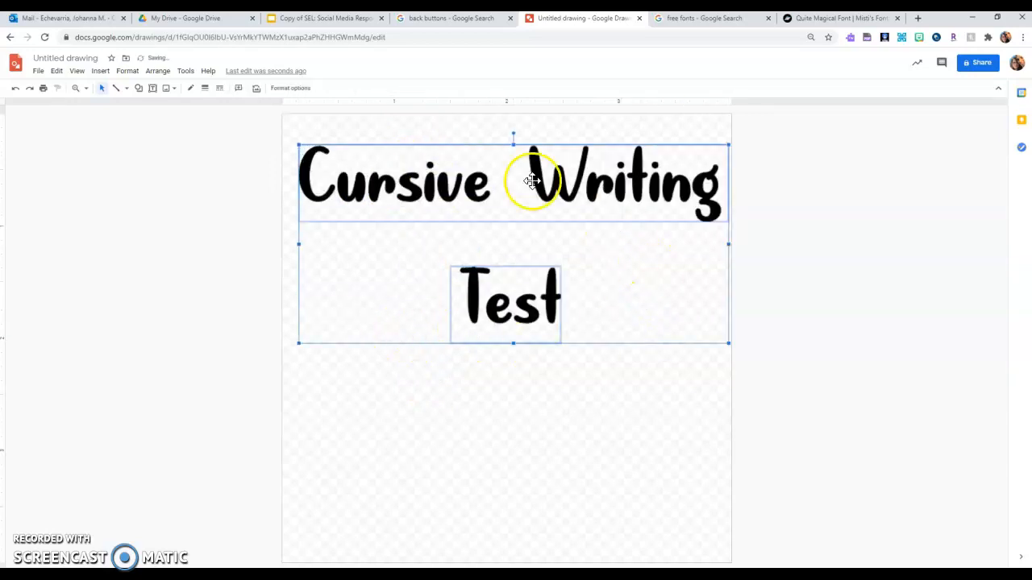
{"action": "left_click", "coordinate": [790, 307]}
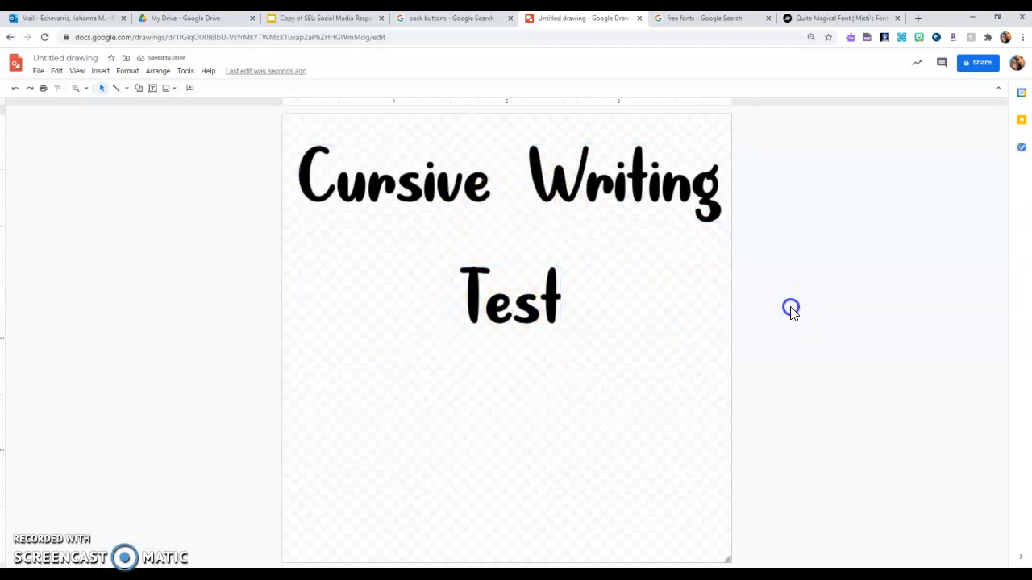
Move "Cursive Writing" up to the page's top edge and "Test" down near the bottom, centered.
{"action": "left_click", "coordinate": [551, 185]}
{"action": "left_click_drag", "start_coordinate": [554, 176], "coordinate": [553, 152]}
{"action": "left_click_drag", "start_coordinate": [537, 299], "coordinate": [532, 514]}
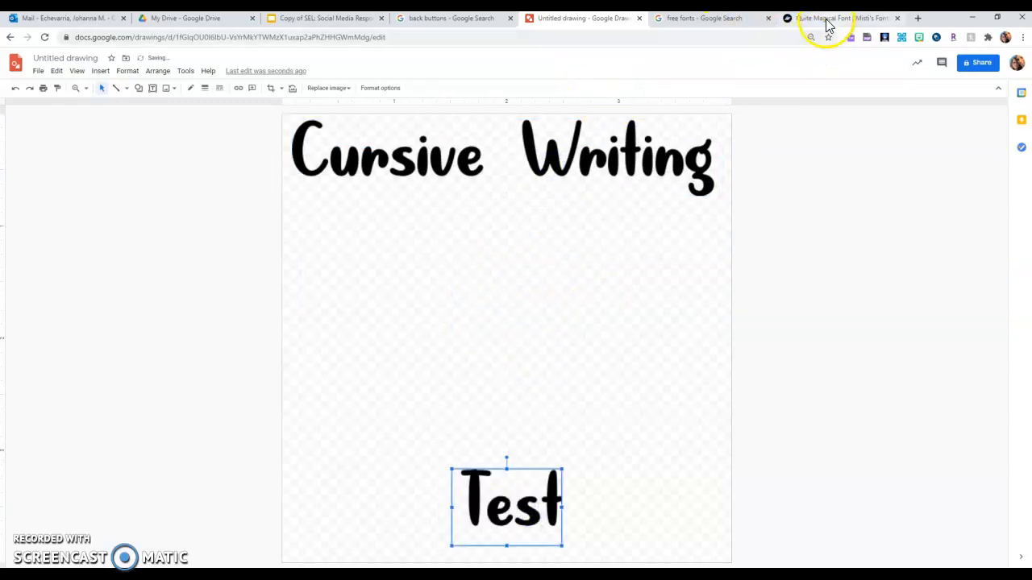
Search the web for a "test icon" image to insert into the drawing.
{"action": "left_click", "coordinate": [167, 89]}
{"action": "left_click", "coordinate": [202, 121]}
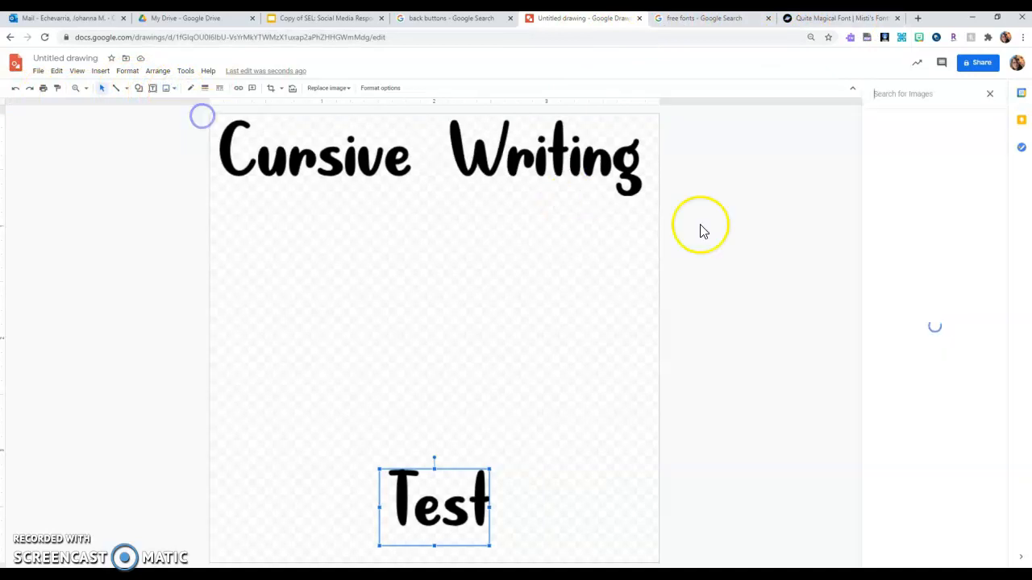
{"action": "left_click", "coordinate": [907, 93]}
{"action": "type", "text": "test icon"}
{"action": "key", "text": "Return"}
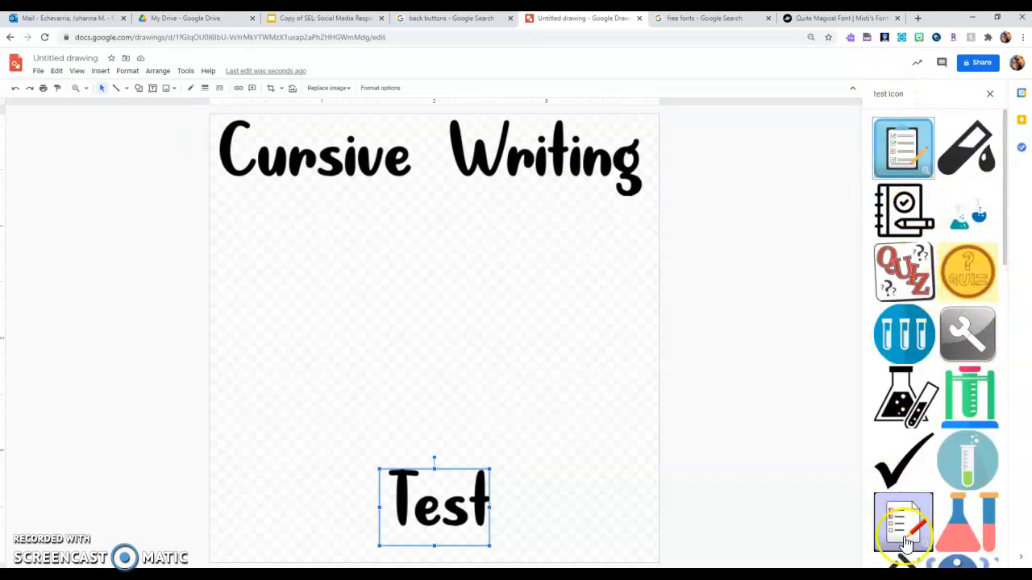
Insert the checklist icon with two check marks, an X and three gray bars.
{"action": "scroll", "coordinate": [940, 488], "scroll_direction": "down", "scroll_amount": 1}
{"action": "scroll", "coordinate": [940, 489], "scroll_direction": "down", "scroll_amount": 4}
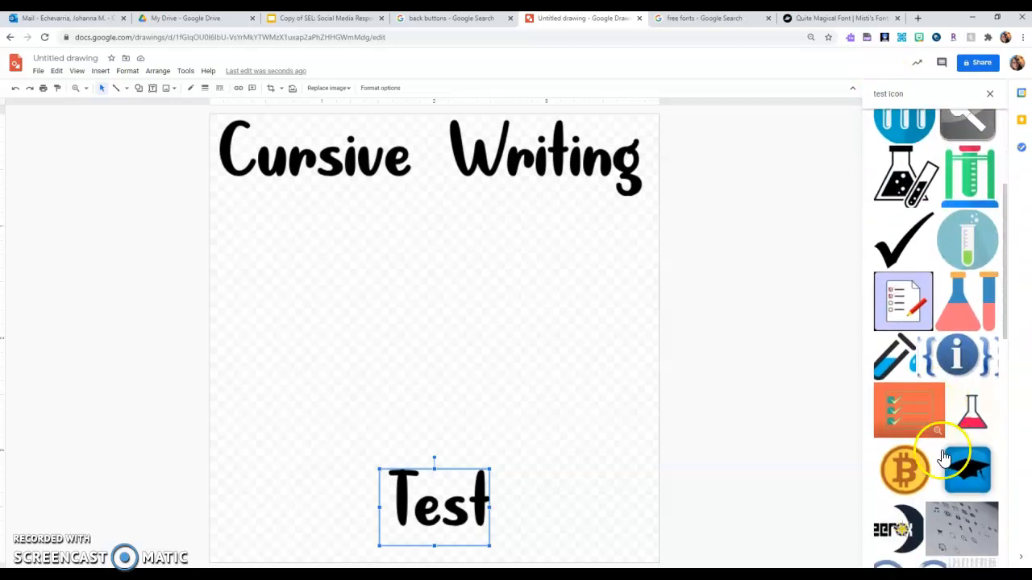
{"action": "scroll", "coordinate": [947, 448], "scroll_direction": "down", "scroll_amount": 4}
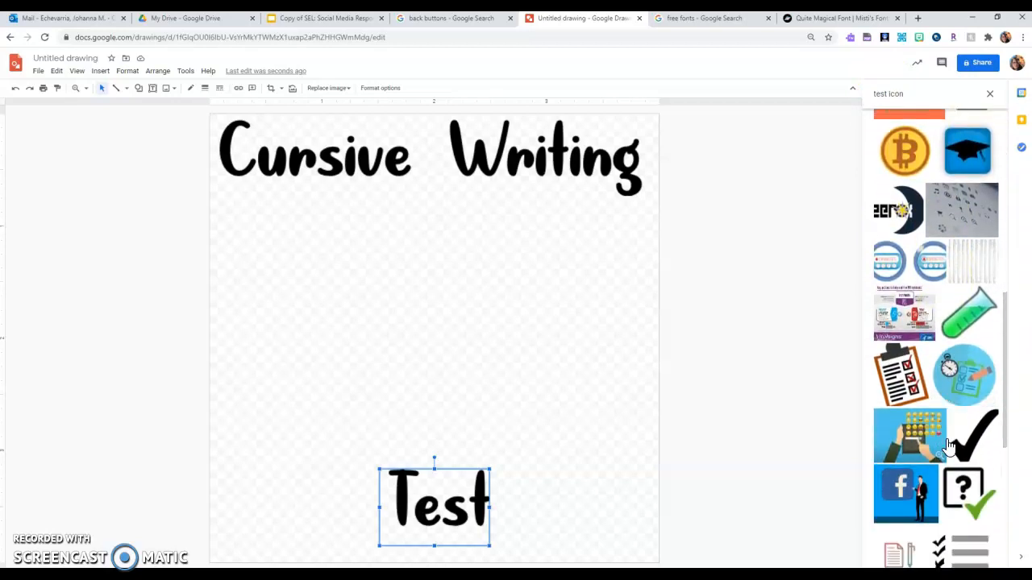
{"action": "scroll", "coordinate": [949, 442], "scroll_direction": "down", "scroll_amount": 1}
{"action": "left_click", "coordinate": [970, 415]}
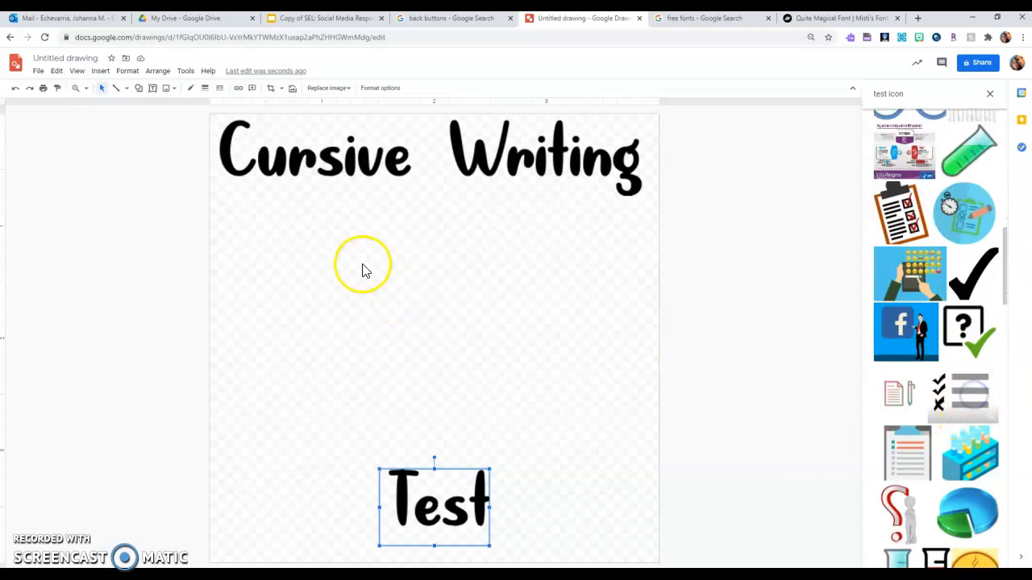
{"action": "left_click", "coordinate": [982, 558]}
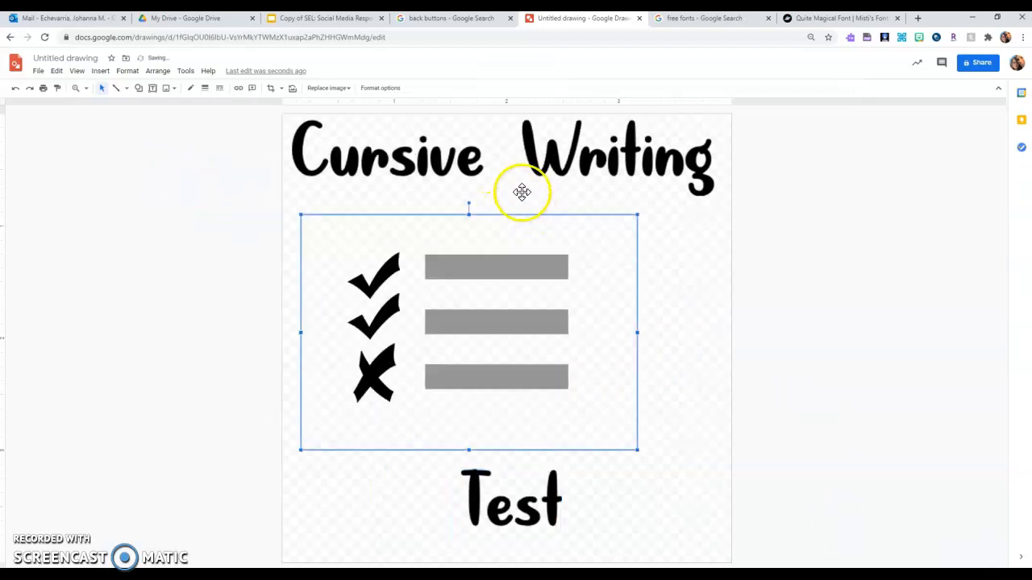
Enlarge the checklist icon and center it between "Cursive Writing" and "Test".
{"action": "left_click_drag", "start_coordinate": [491, 279], "coordinate": [487, 188]}
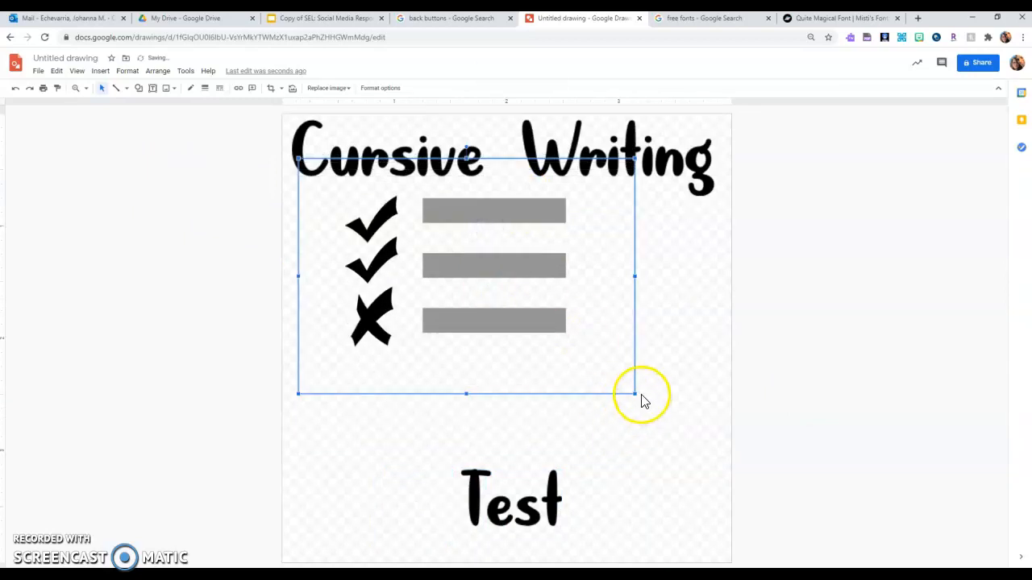
{"action": "left_click_drag", "start_coordinate": [634, 394], "coordinate": [683, 492]}
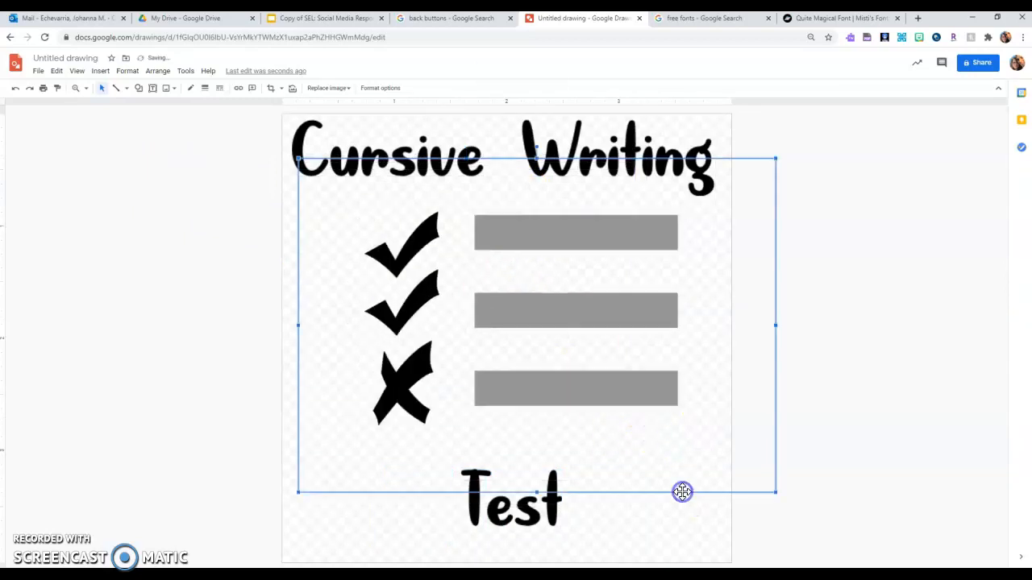
{"action": "left_click_drag", "start_coordinate": [648, 370], "coordinate": [618, 380]}
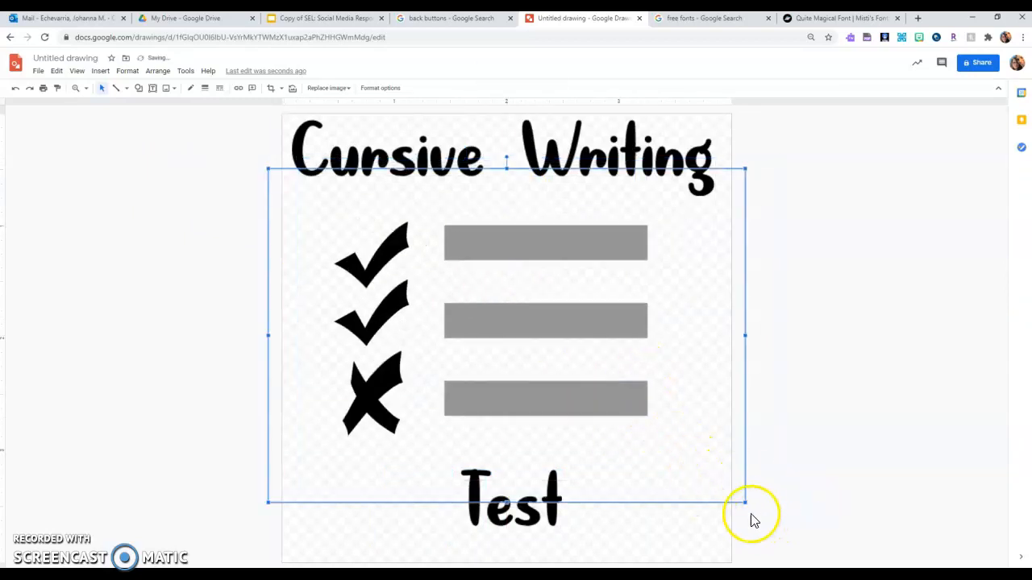
{"action": "left_click_drag", "start_coordinate": [745, 504], "coordinate": [763, 540]}
{"action": "left_click_drag", "start_coordinate": [636, 417], "coordinate": [619, 399]}
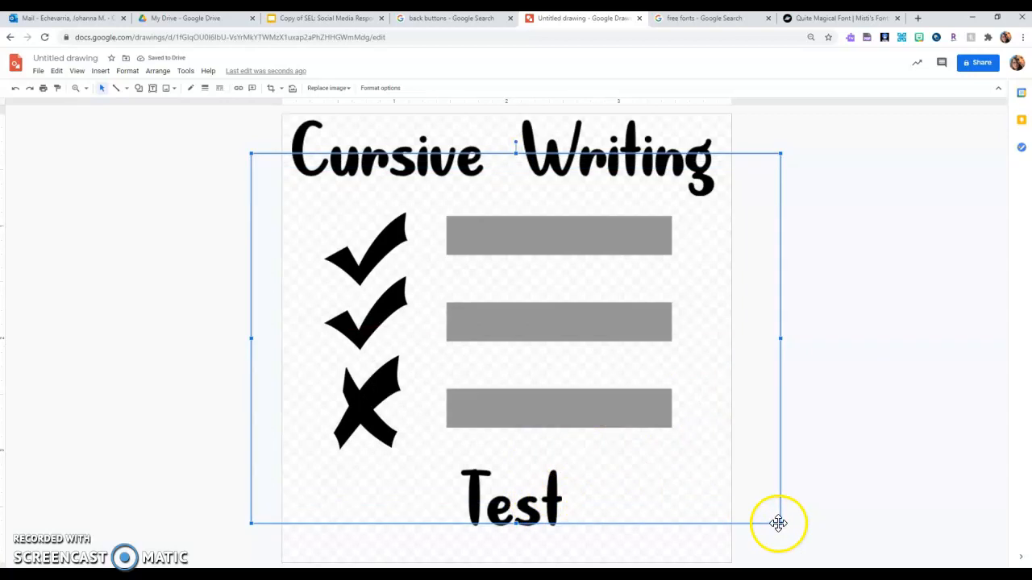
{"action": "left_click_drag", "start_coordinate": [780, 526], "coordinate": [847, 570]}
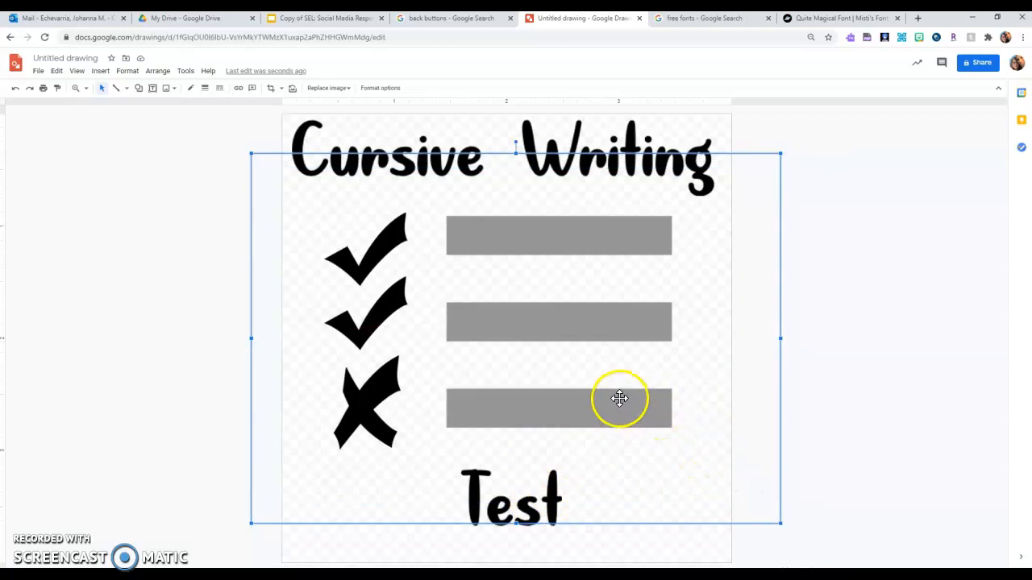
Enlarge the checklist icon further and move it back within the page edges, between "Cursive Writing" and "Test".
{"action": "left_click_drag", "start_coordinate": [252, 154], "coordinate": [187, 107]}
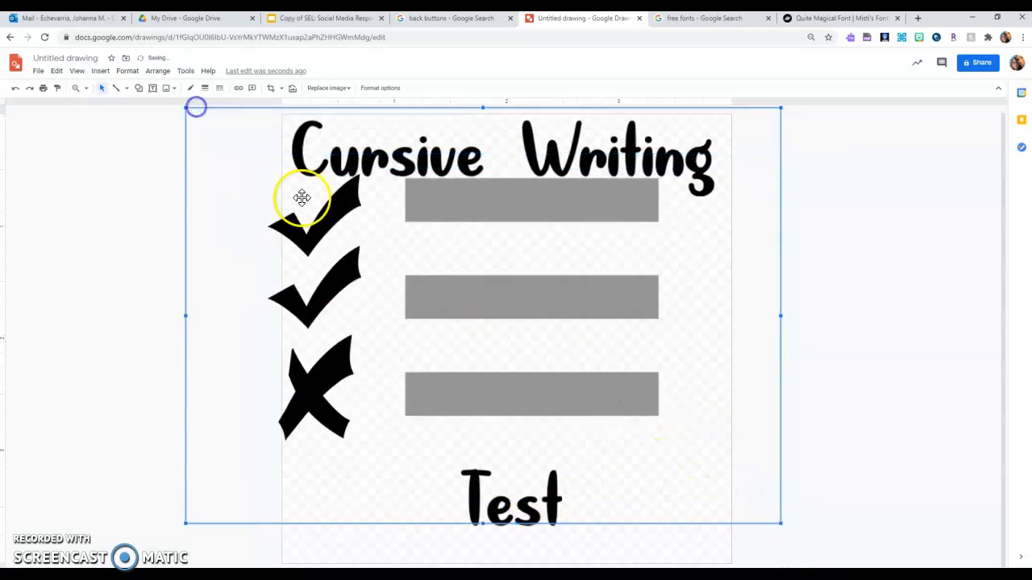
{"action": "mouse_move", "coordinate": [519, 332]}
{"action": "left_mouse_down"}
{"action": "mouse_move", "coordinate": [500, 324]}
{"action": "mouse_move", "coordinate": [509, 327]}
{"action": "mouse_move", "coordinate": [504, 339]}
{"action": "mouse_move", "coordinate": [507, 326]}
{"action": "left_mouse_up"}
{"action": "left_click", "coordinate": [888, 233]}
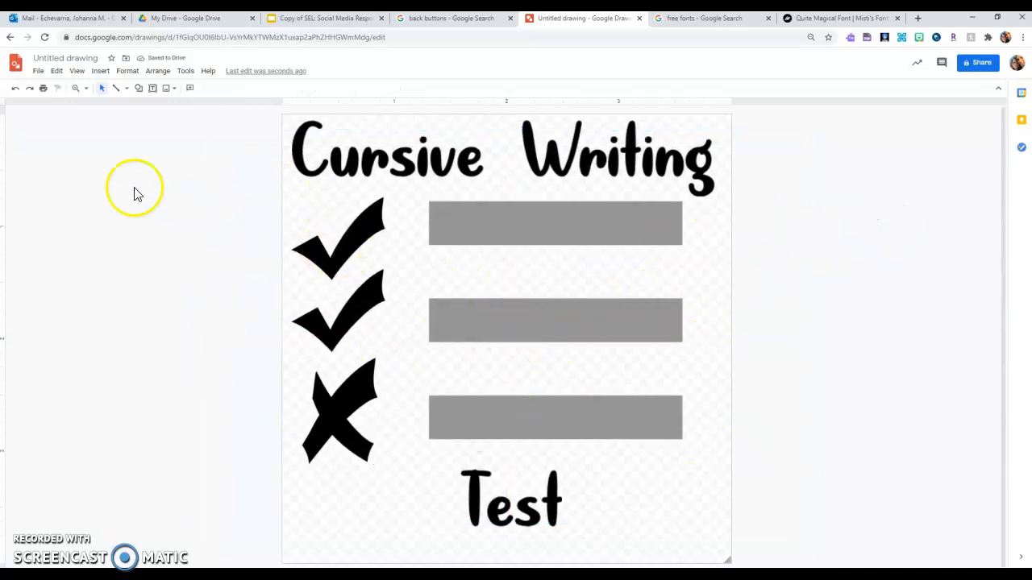
Publish the drawing to the web as a link with the Medium (384x384) image size.
{"action": "left_click", "coordinate": [37, 72]}
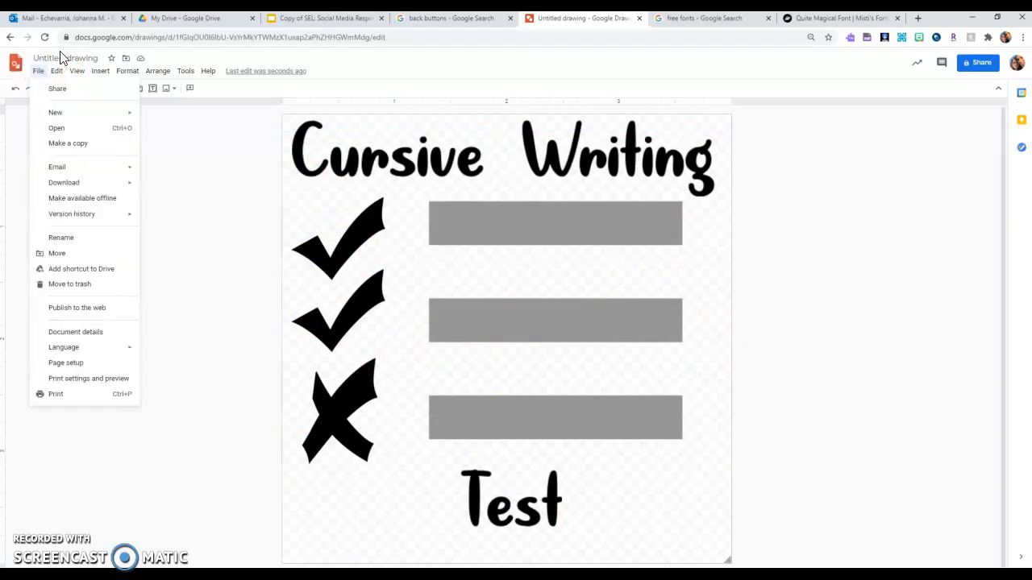
{"action": "left_click", "coordinate": [36, 73]}
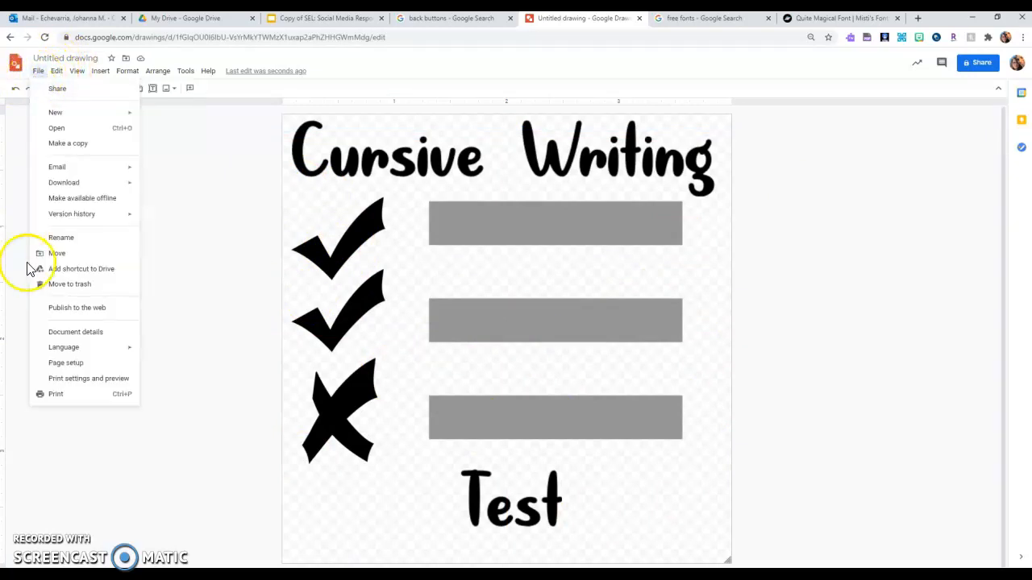
{"action": "left_click", "coordinate": [68, 307]}
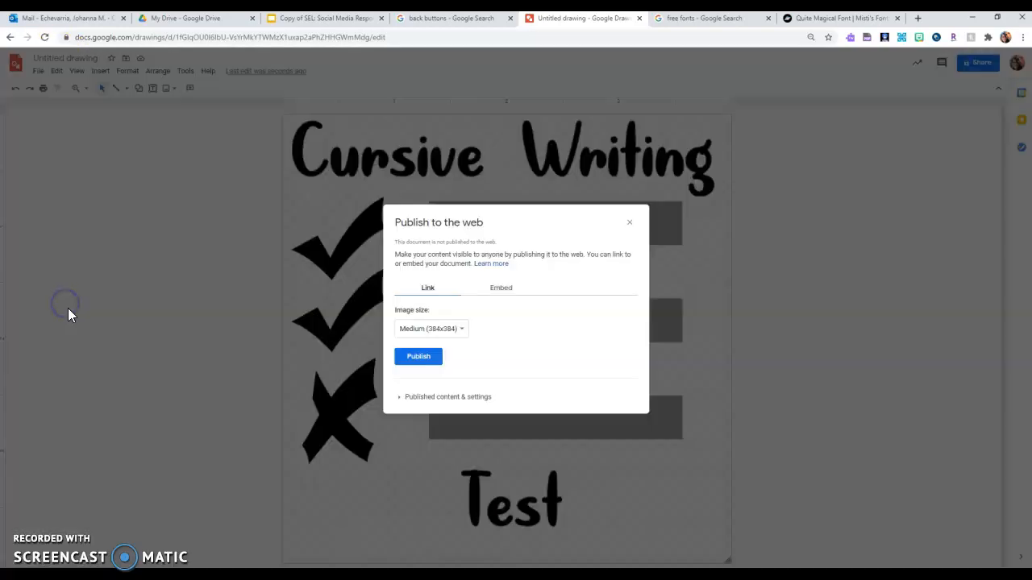
{"action": "left_click", "coordinate": [422, 355]}
{"action": "left_click", "coordinate": [562, 93]}
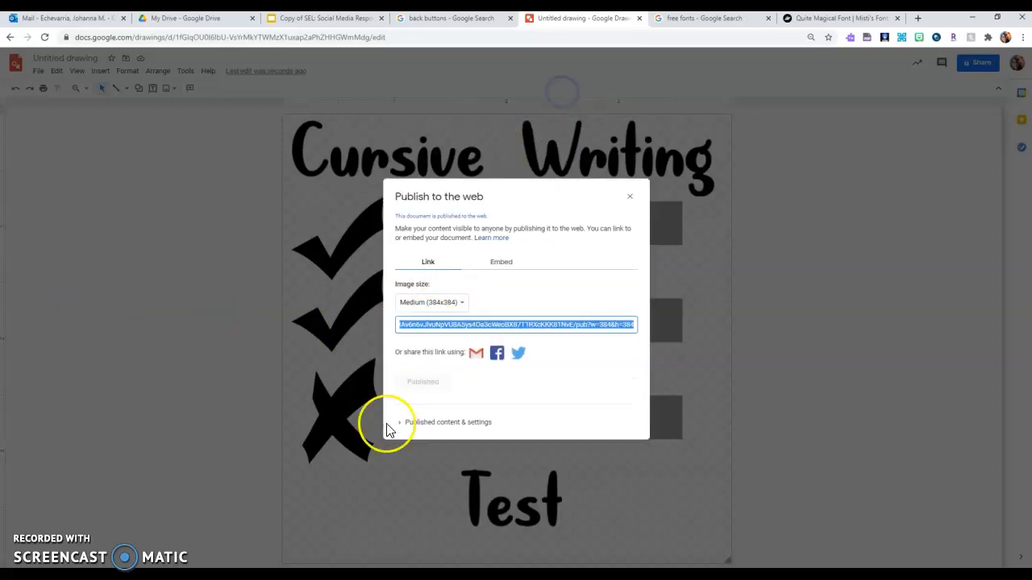
Compare the embed code and the link offered for the published drawing.
{"action": "left_click", "coordinate": [500, 261]}
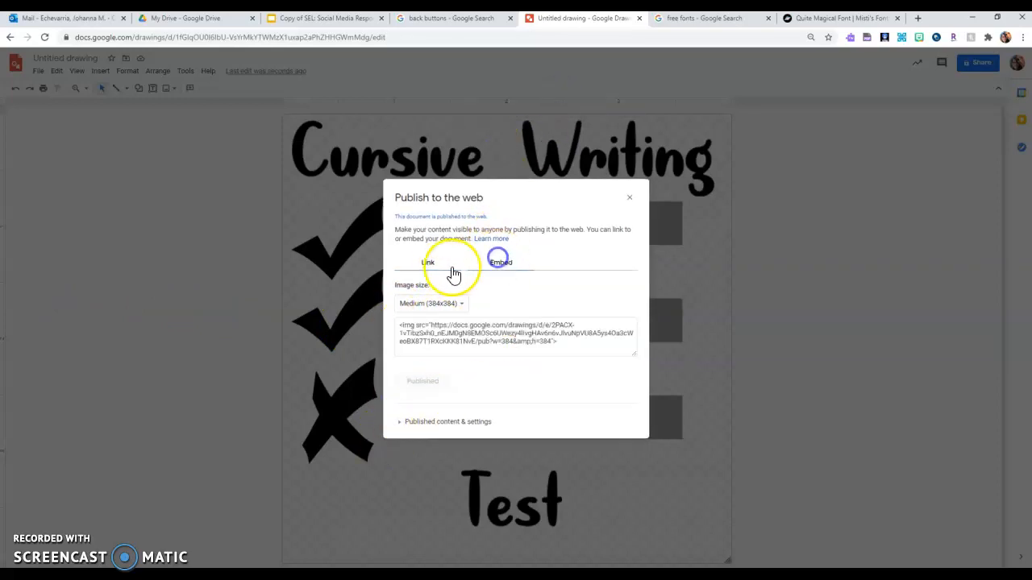
{"action": "left_click", "coordinate": [430, 264]}
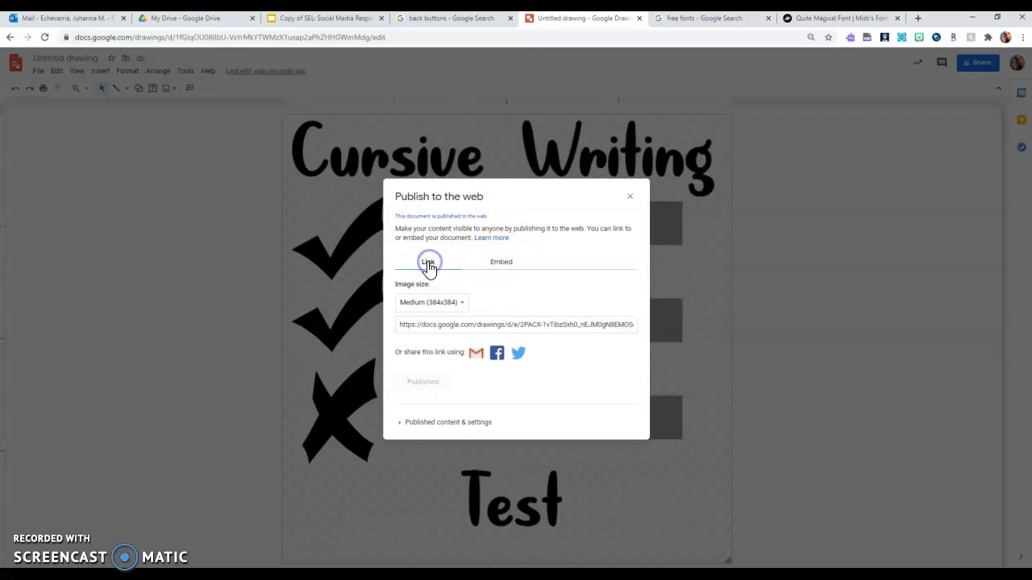
{"action": "left_click", "coordinate": [334, 25]}
{"action": "left_click", "coordinate": [589, 19]}
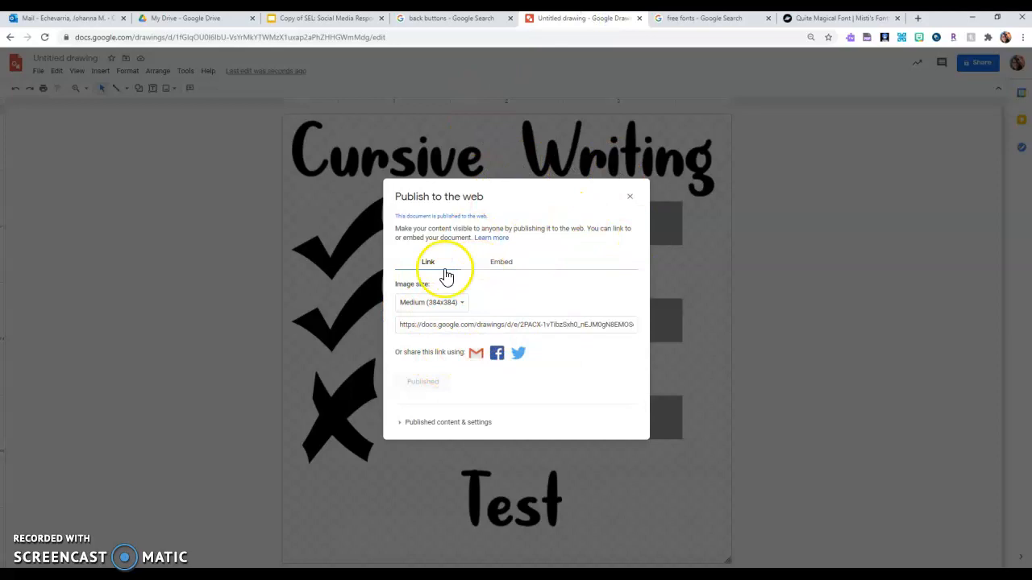
Copy the published drawing's embed code and close the publishing settings.
{"action": "left_click", "coordinate": [503, 262]}
{"action": "left_click", "coordinate": [491, 329]}
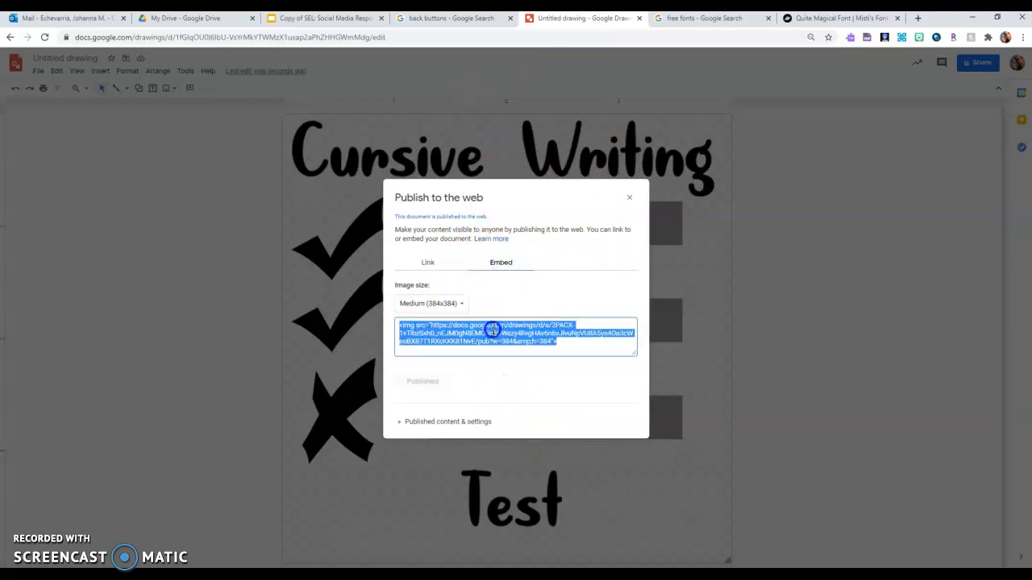
{"action": "right_click", "coordinate": [492, 331]}
{"action": "left_click", "coordinate": [505, 337]}
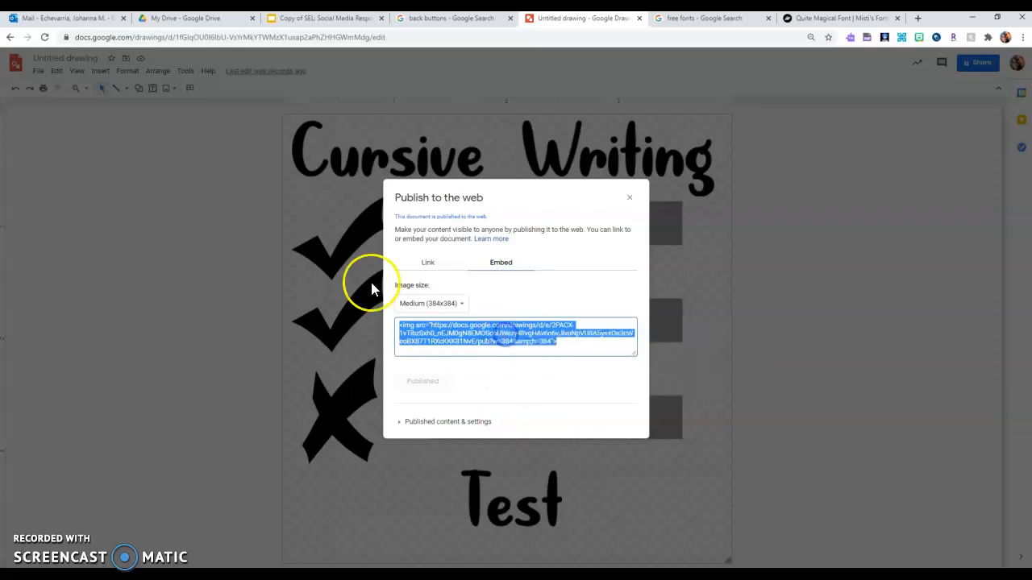
{"action": "left_click", "coordinate": [428, 262]}
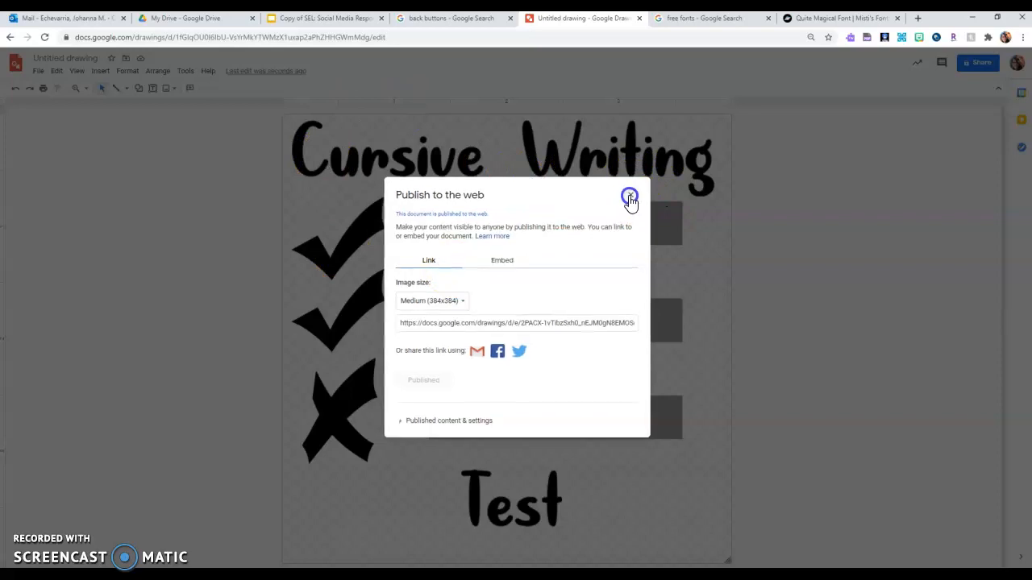
{"action": "left_click", "coordinate": [629, 198]}
Switch to the "Copy of SEL: Social Media Responsibly" presentation in Google Slides and start inserting an image by URL on the Wednesday slide.
{"action": "left_click", "coordinate": [323, 18]}
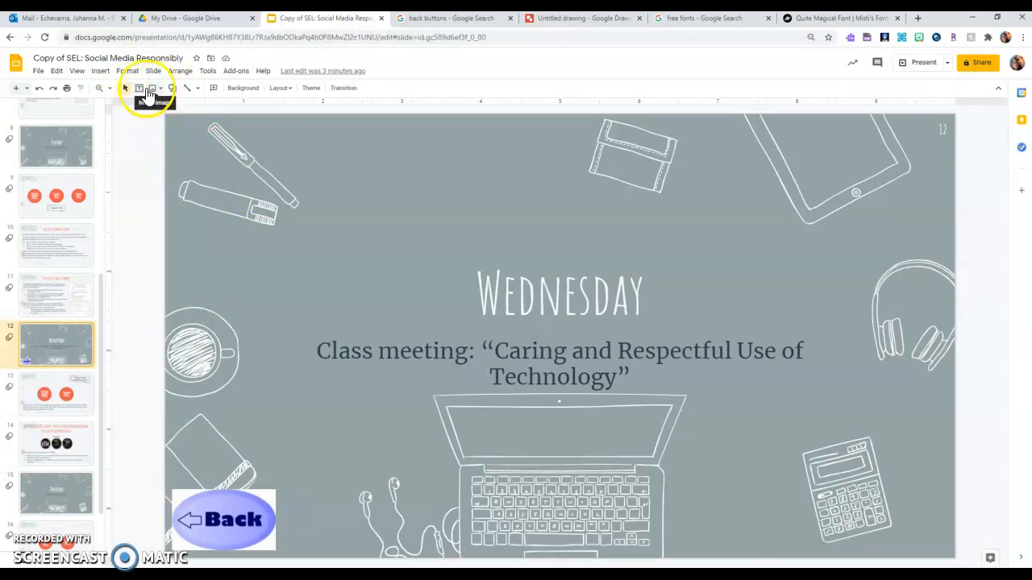
{"action": "left_click", "coordinate": [152, 87]}
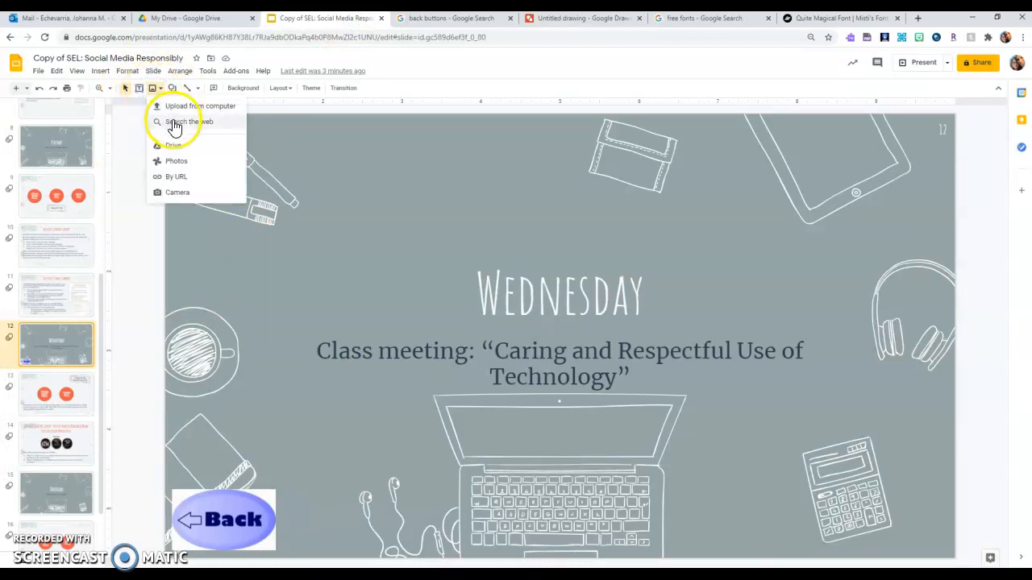
{"action": "left_click", "coordinate": [185, 177]}
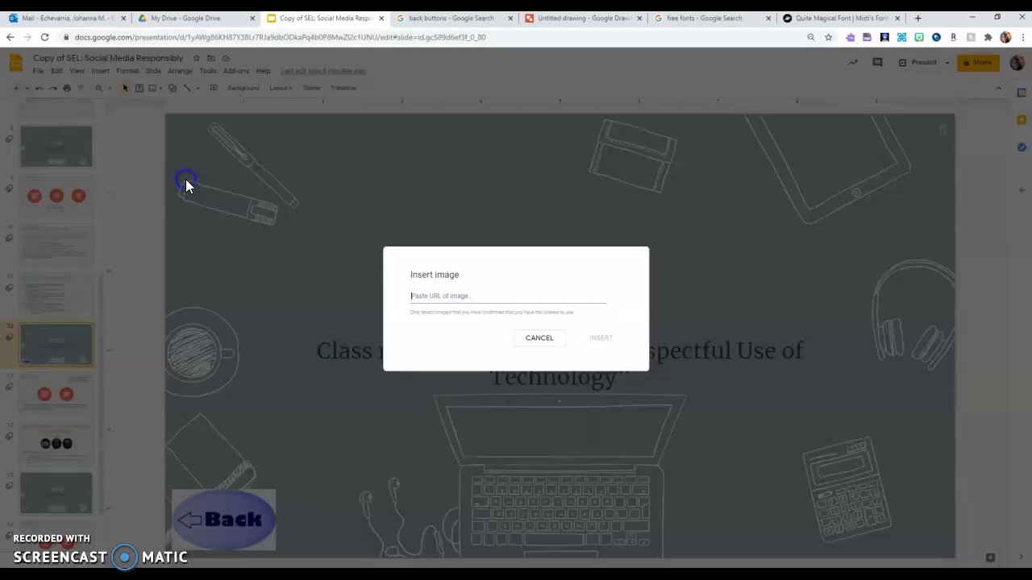
Return to the drawing in Google Drawings and copy its published web link.
{"action": "left_click", "coordinate": [565, 17]}
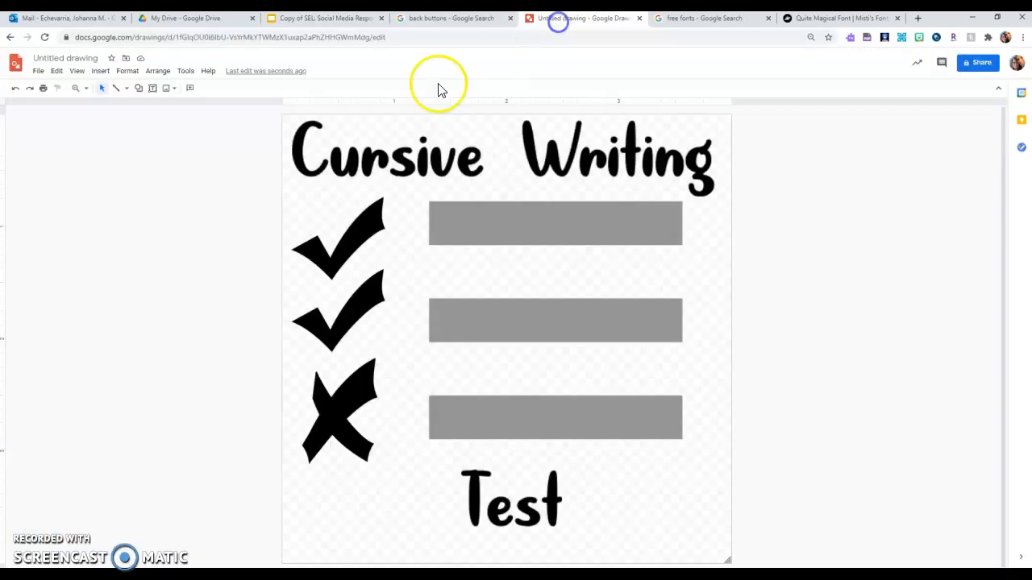
{"action": "left_click", "coordinate": [38, 71]}
{"action": "left_click", "coordinate": [80, 309]}
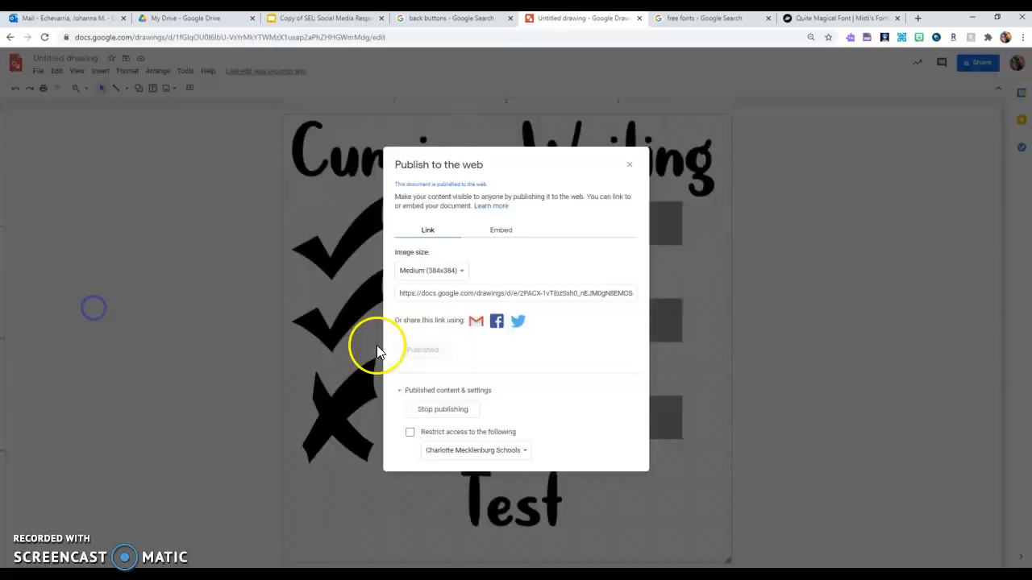
{"action": "left_click", "coordinate": [422, 293]}
{"action": "right_click", "coordinate": [424, 293]}
{"action": "left_click", "coordinate": [435, 302]}
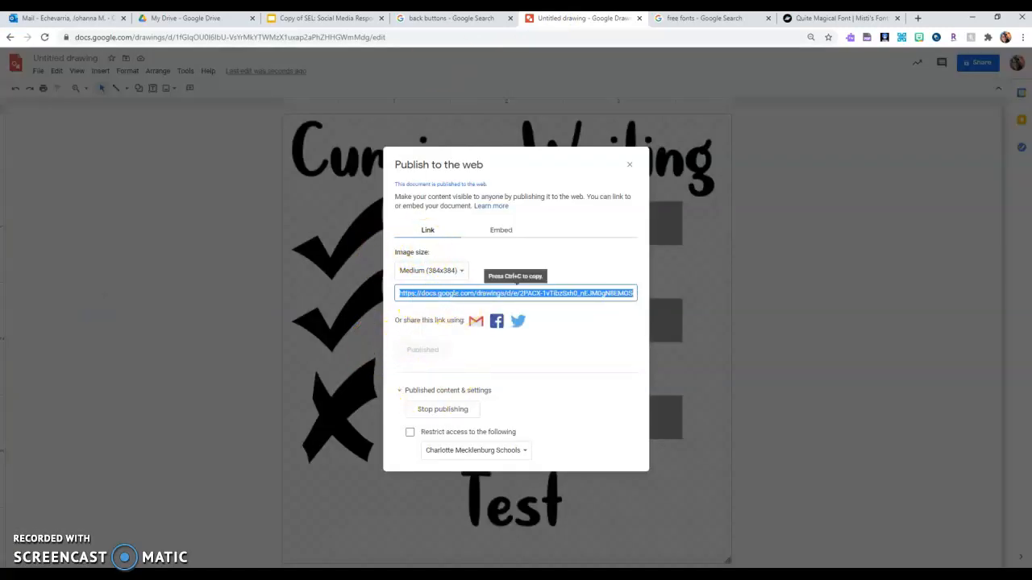
Switch back to the Google Slides presentation and paste the drawing's published link as the image URL.
{"action": "left_click", "coordinate": [303, 20]}
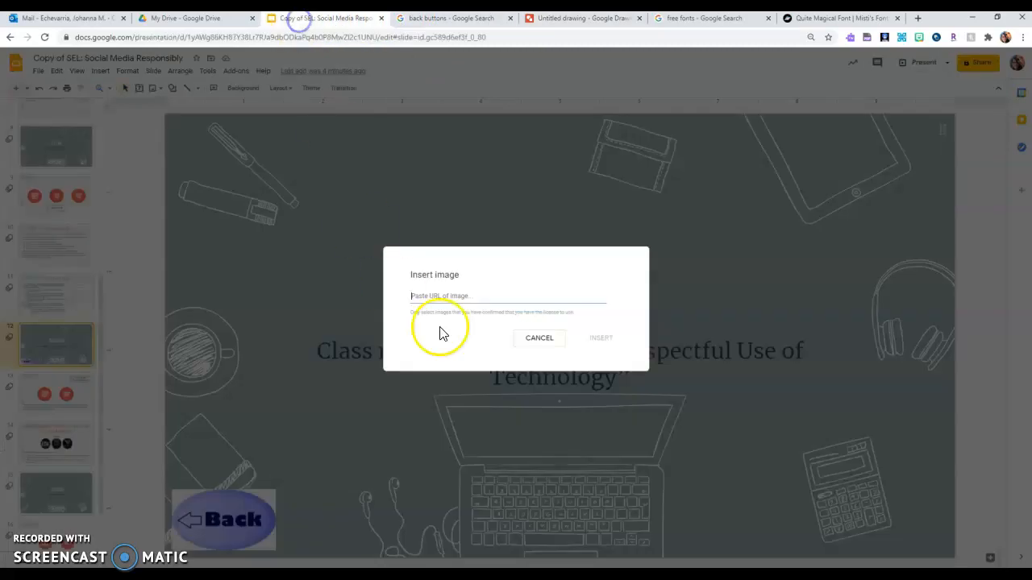
{"action": "right_click", "coordinate": [501, 297]}
{"action": "left_click", "coordinate": [543, 383]}
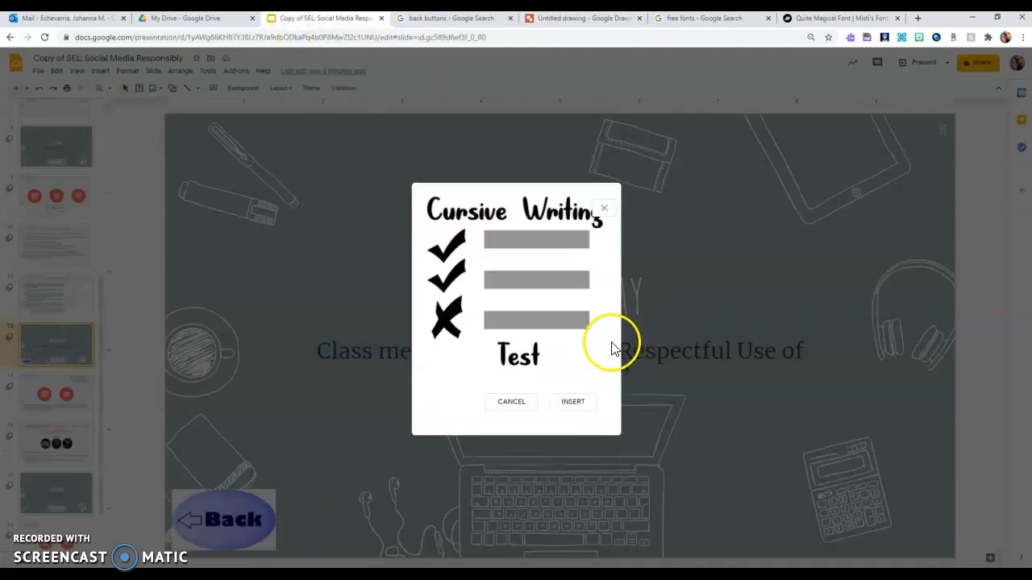